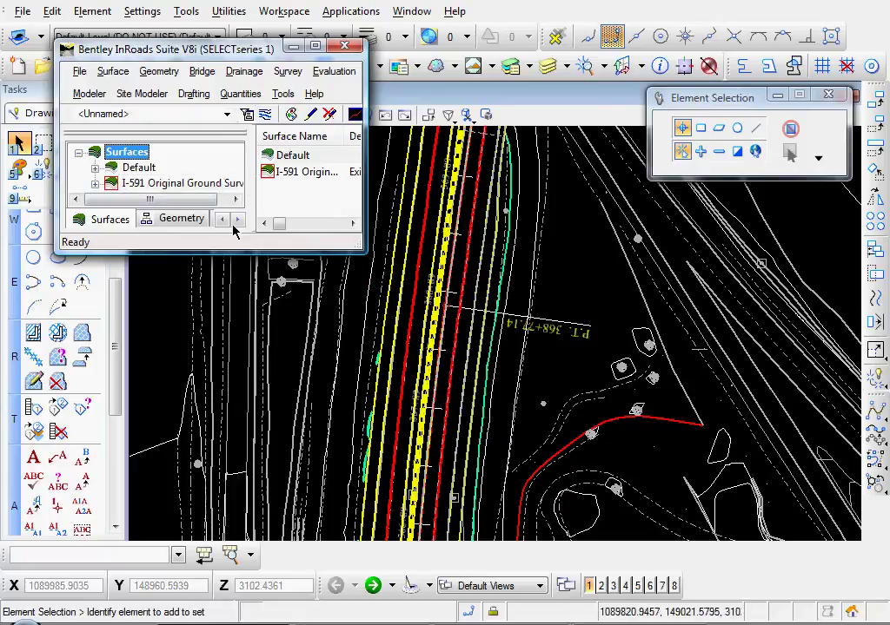
- Turn on the Station lock under Tools > Locks and bring up the Drafting menu
left_click(284, 94)
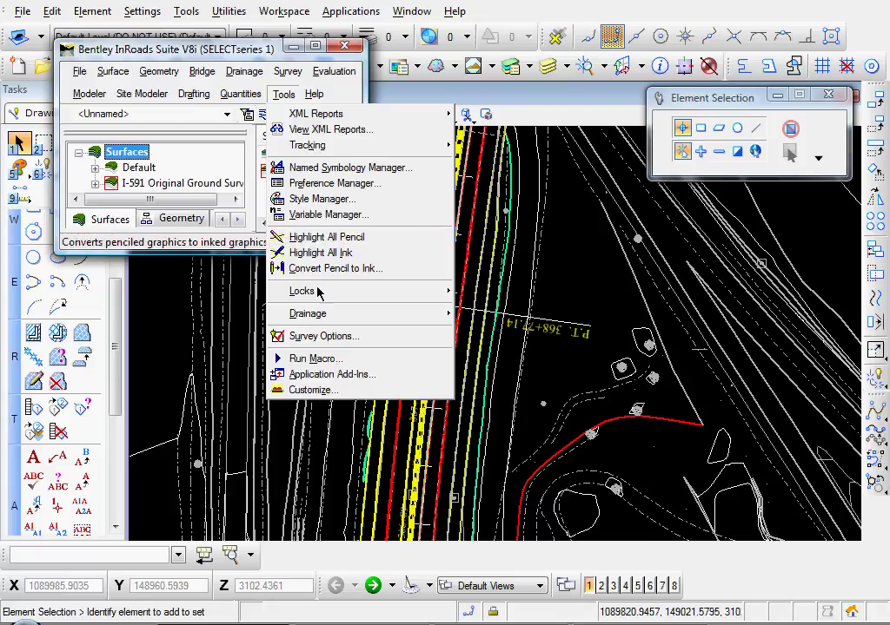
mouse_move(318, 296)
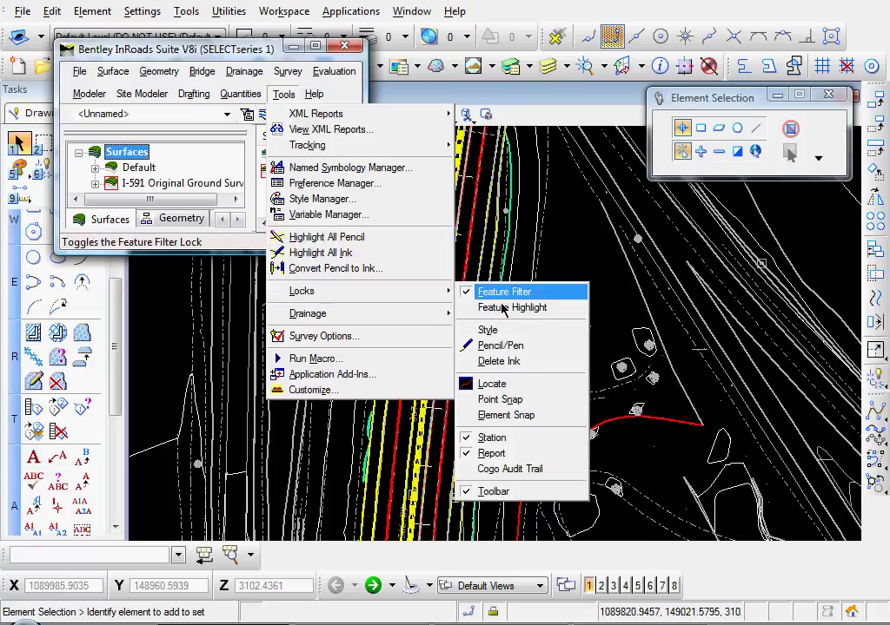
left_click(492, 439)
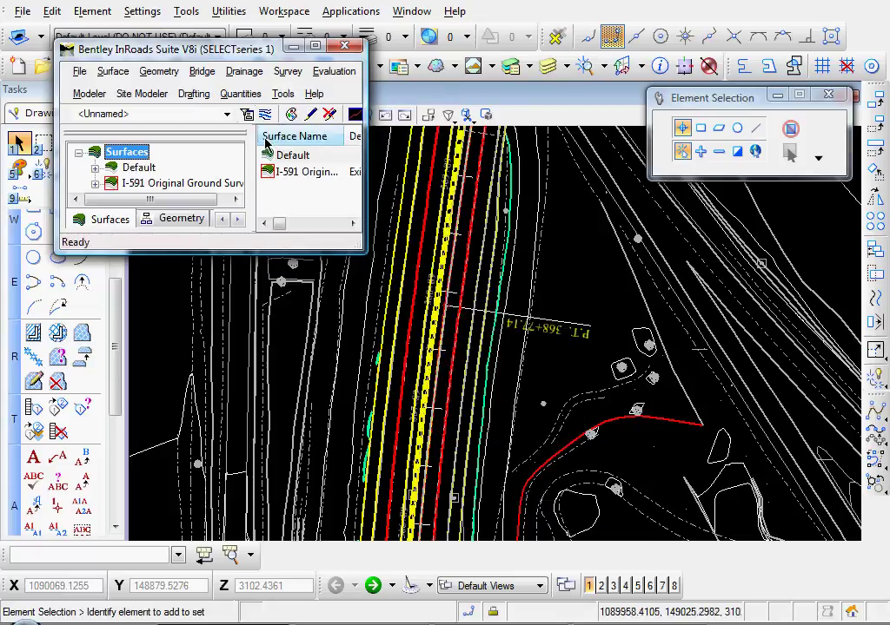
left_click(193, 94)
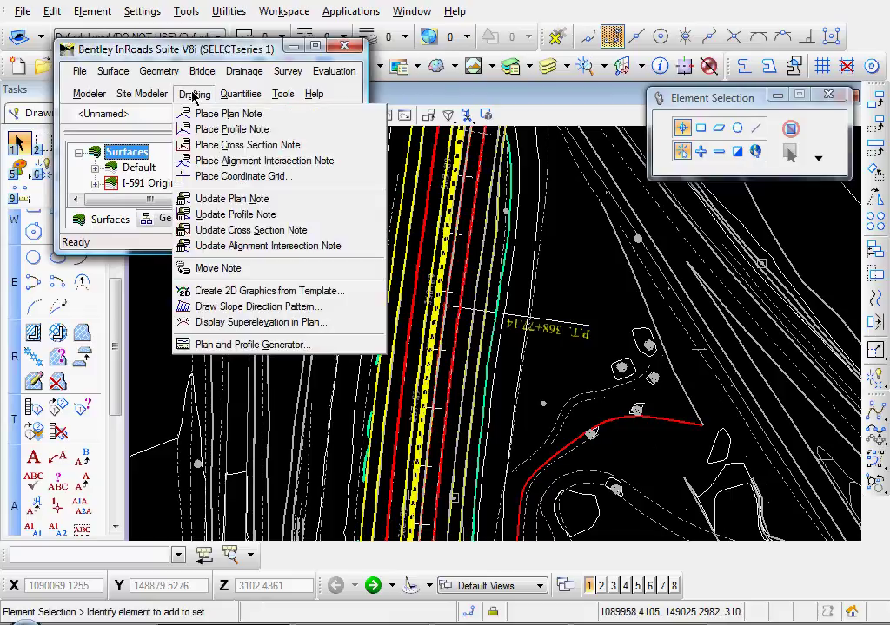
- Start the Plan and Profile Generator with Plan Only, Use Station Limits and Generate Sheets checked
left_click(248, 346)
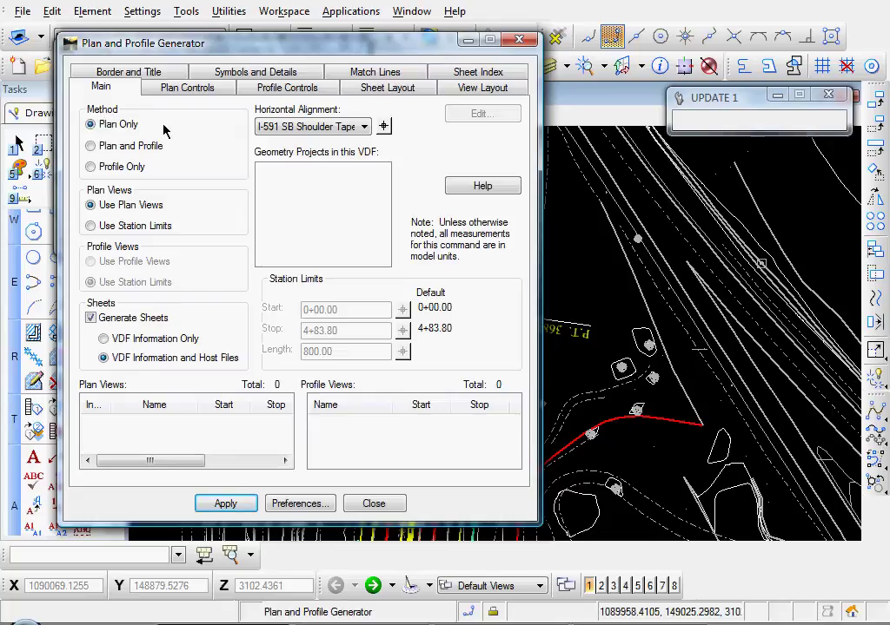
left_click(109, 148)
left_click(91, 227)
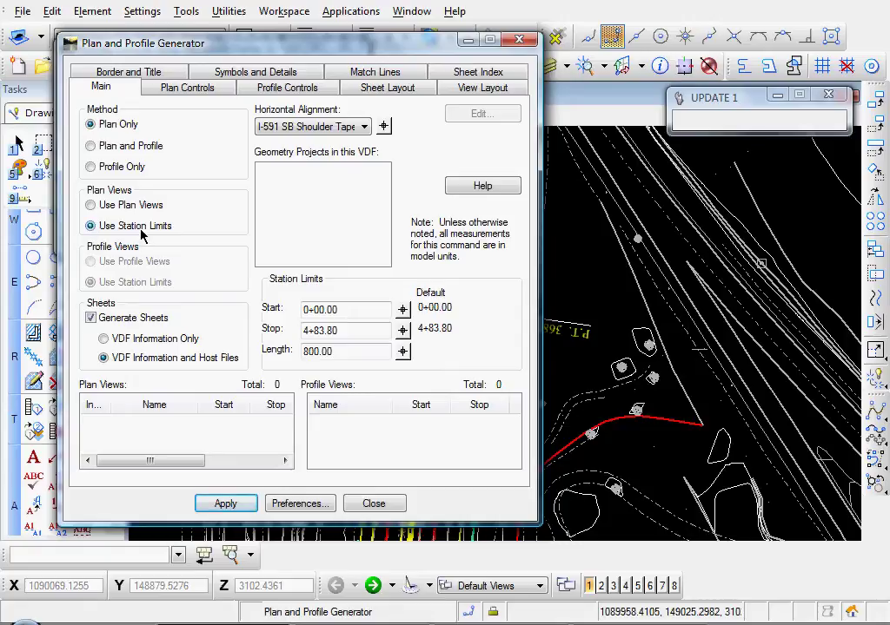
left_click(90, 319)
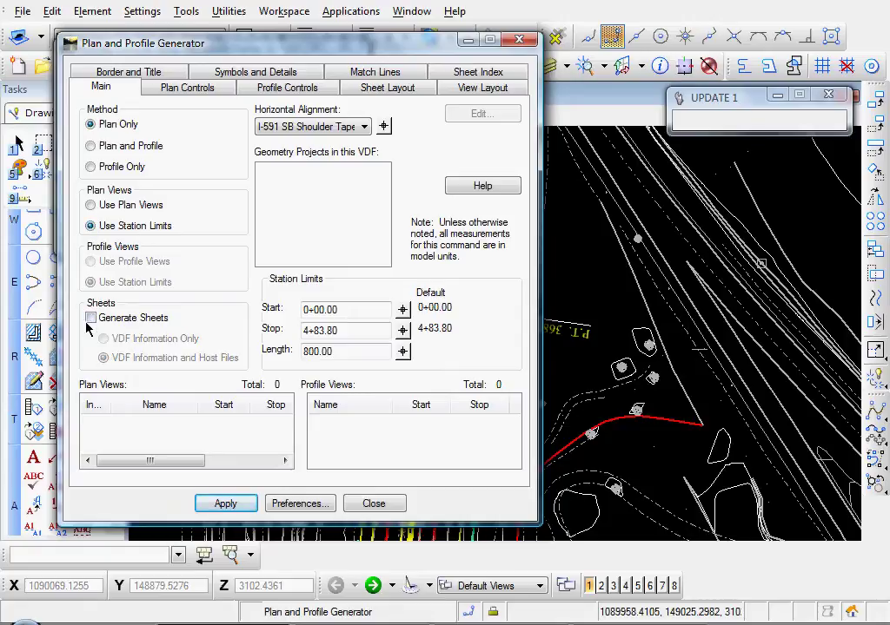
left_click(91, 318)
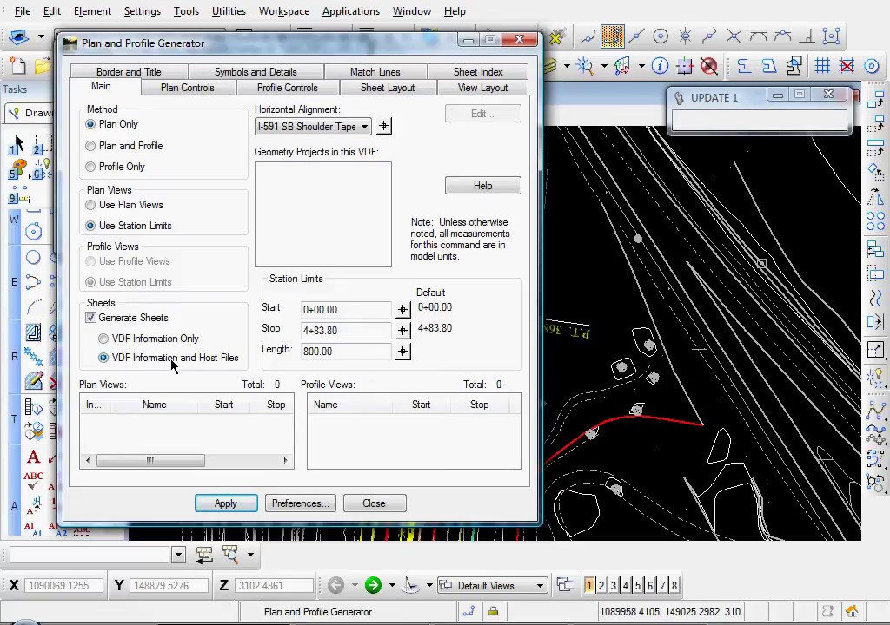
- Select alignment I-591 Reconstruction with stations 355+50.00 to 425+00.00 and length 1300.00
left_click(308, 127)
left_click(299, 154)
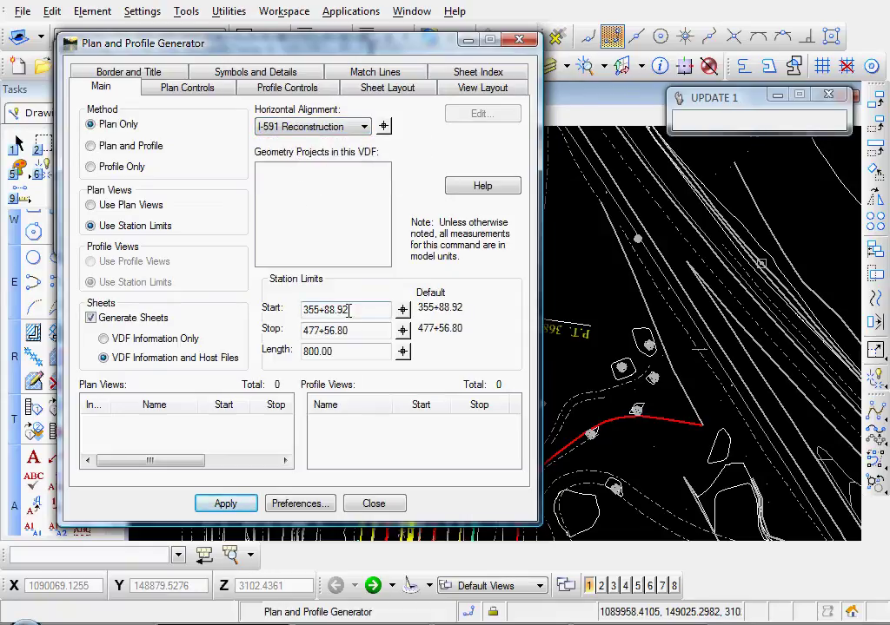
left_click_drag(351, 311, 279, 319)
type("355+")
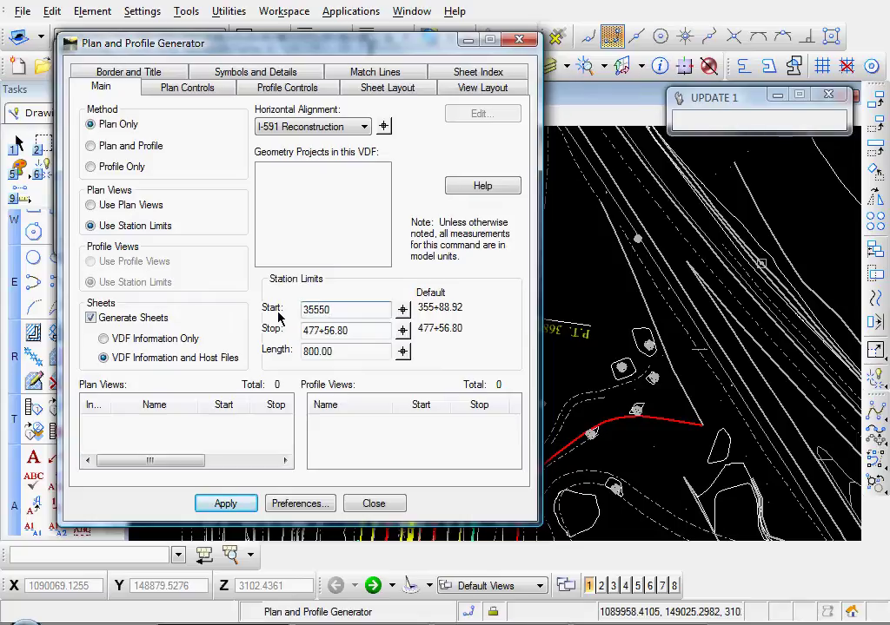
type("50")
key("Tab")
type("4250")
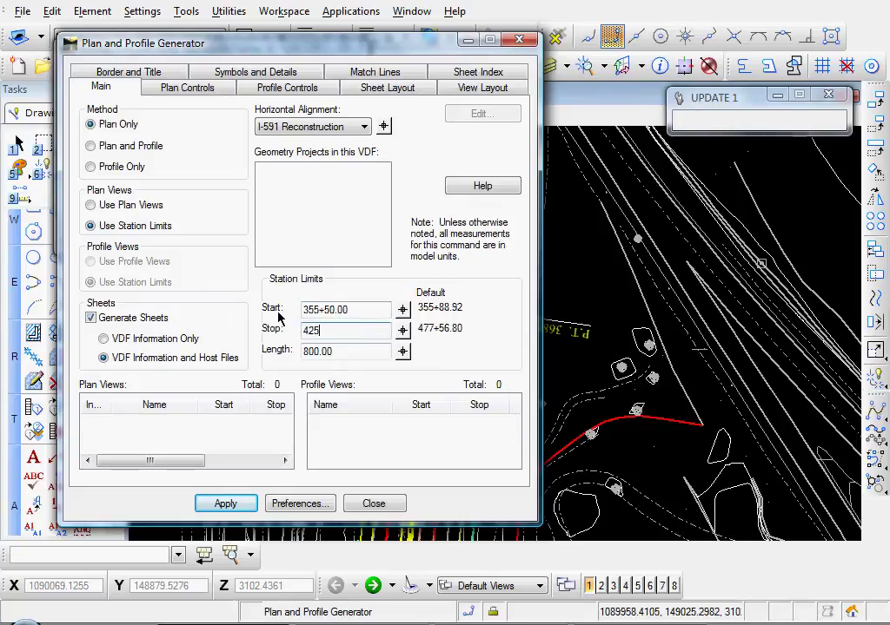
key("Tab")
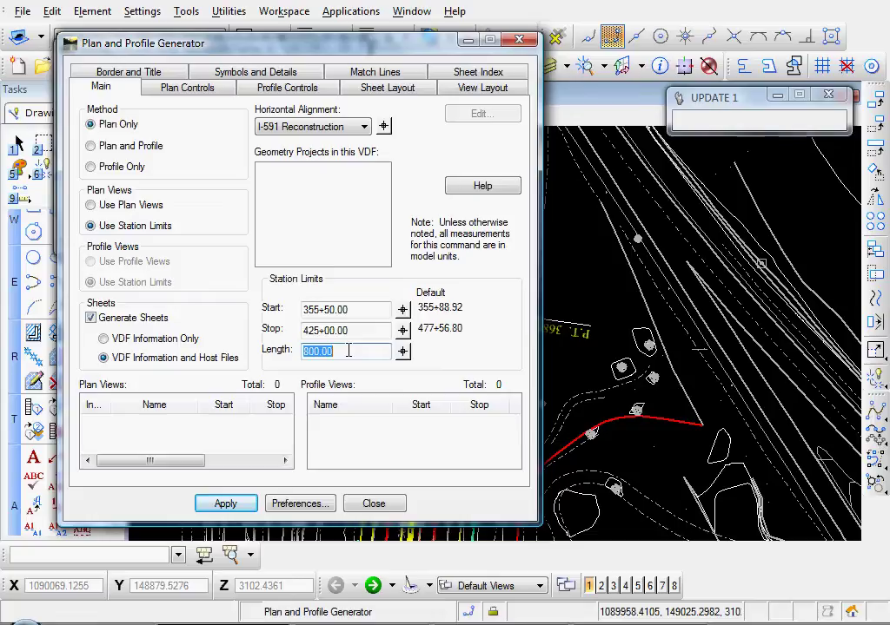
type("1300")
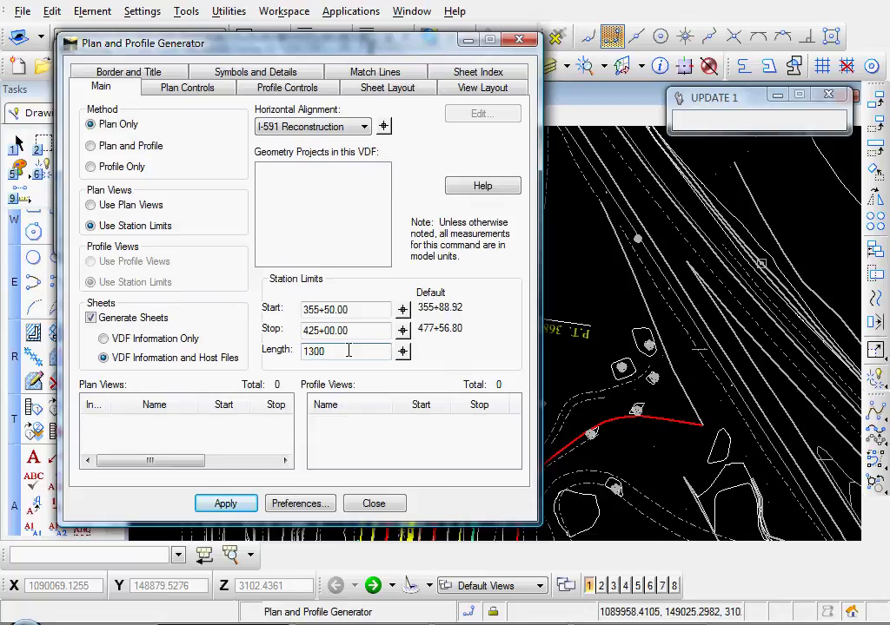
key("Tab")
- On Plan Controls, set Width Left to -300.00 and Width Right to 300.00
left_click(187, 88)
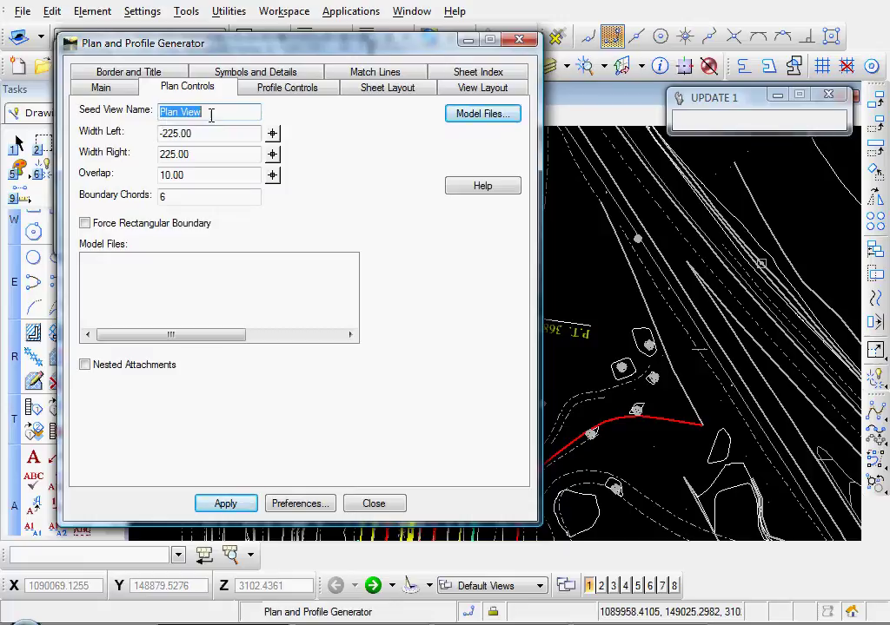
left_click(218, 114)
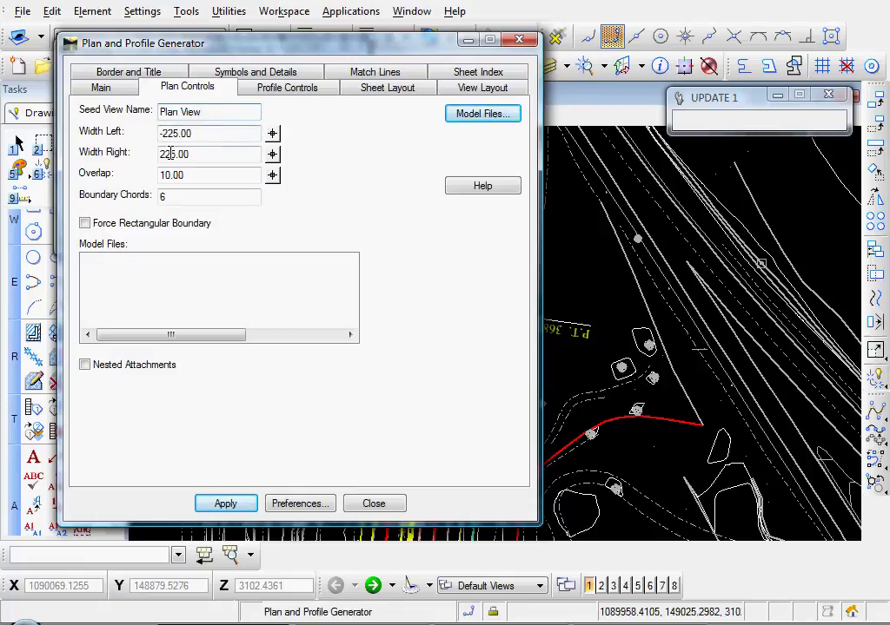
left_click(219, 134)
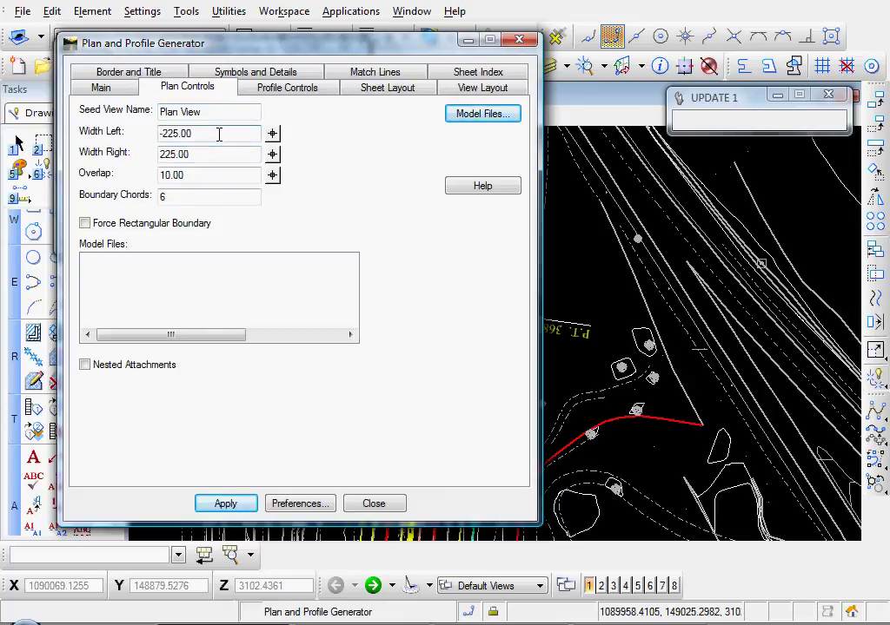
double_click(174, 133)
type("300")
key("Tab")
type("300")
key("Tab")
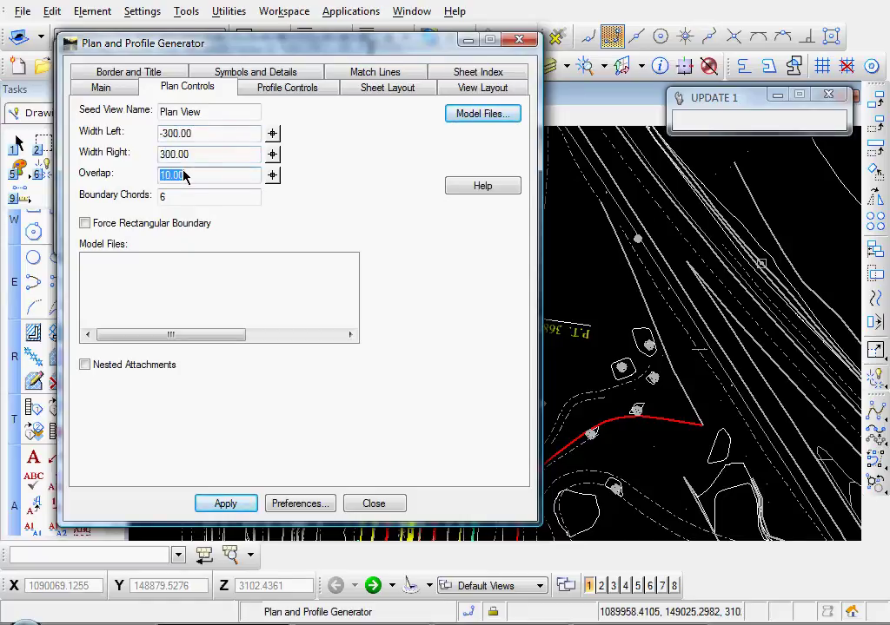
- Keep overlap 10.00 and 6 boundary chords, and enable Nested Attachments
left_click(205, 175)
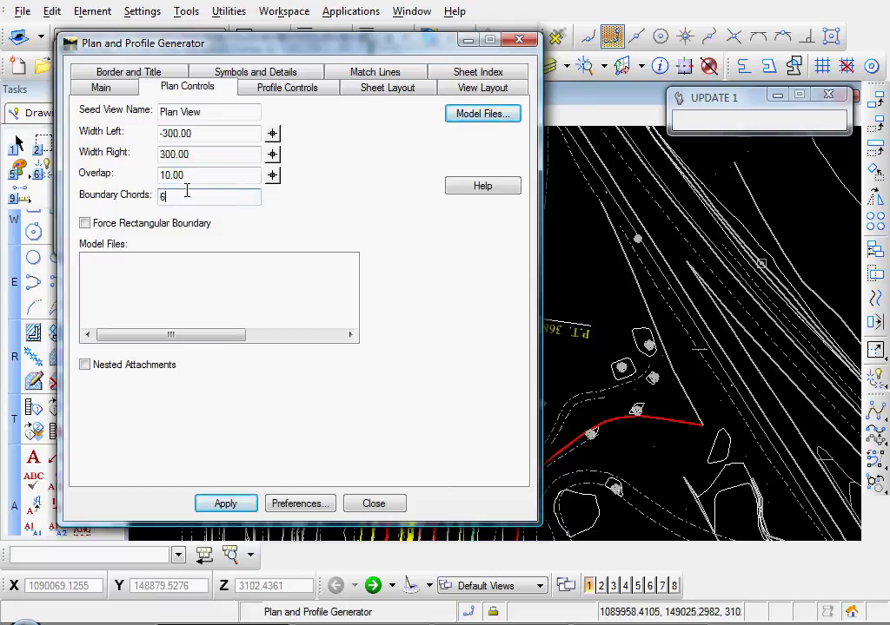
left_click(186, 193)
left_click(85, 365)
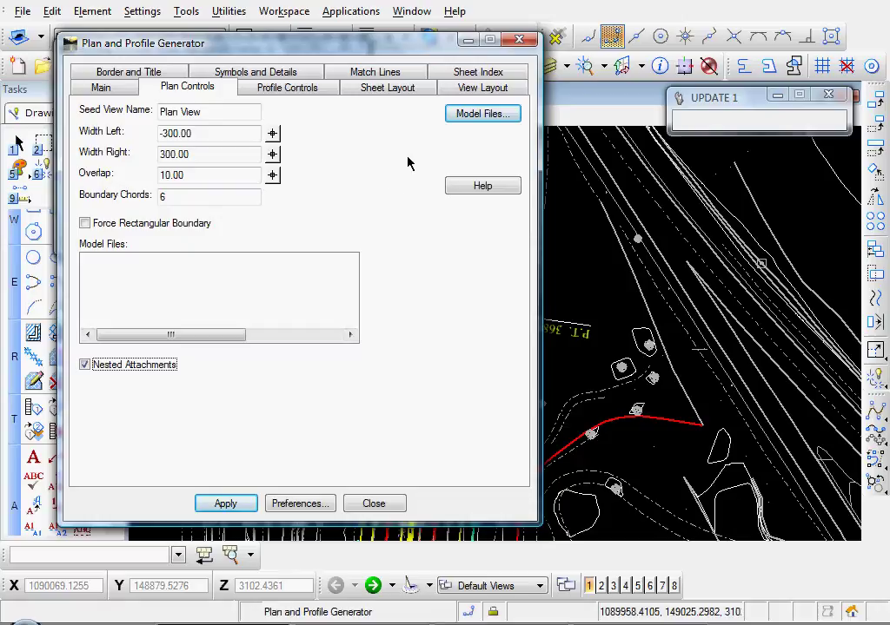
- Add I-591 Original Ground Contours.dgn and I-591 Reconstruction.dgn as plan view model files
left_click(480, 115)
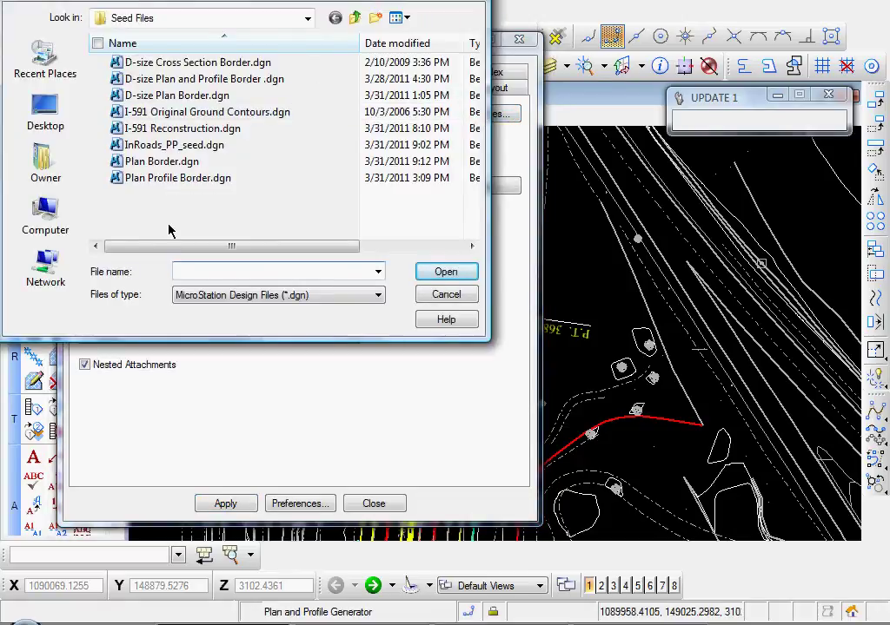
left_click(172, 112)
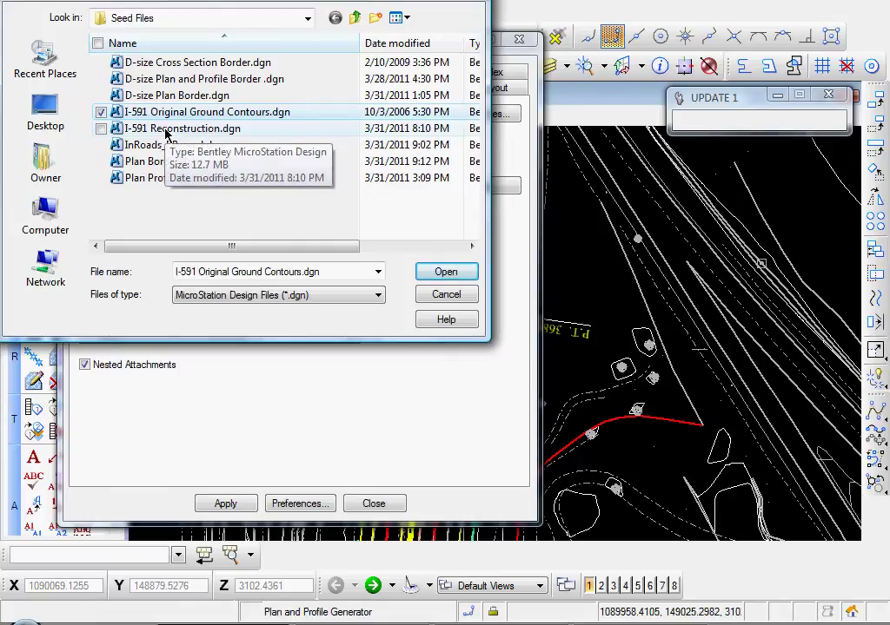
left_click(165, 131, "ctrl")
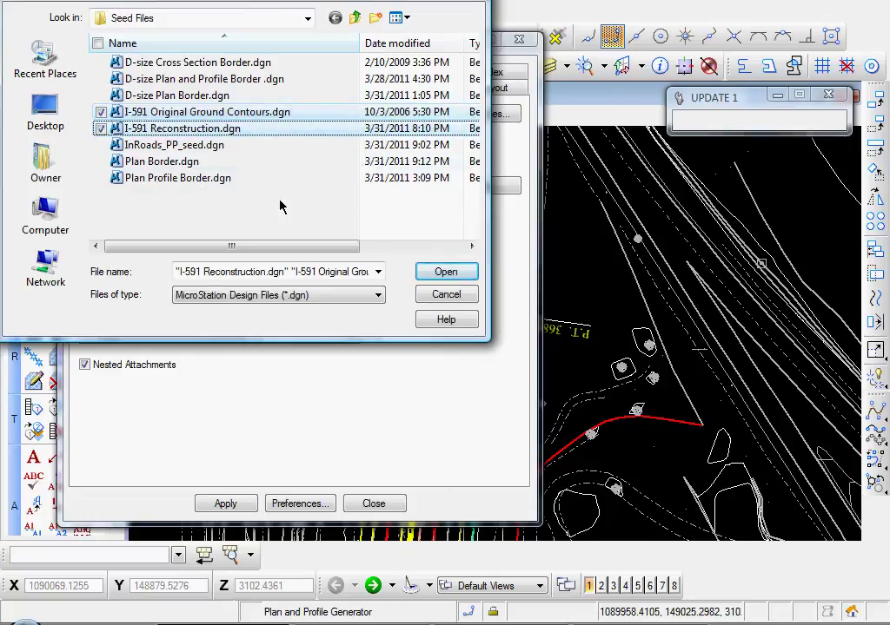
left_click(443, 273)
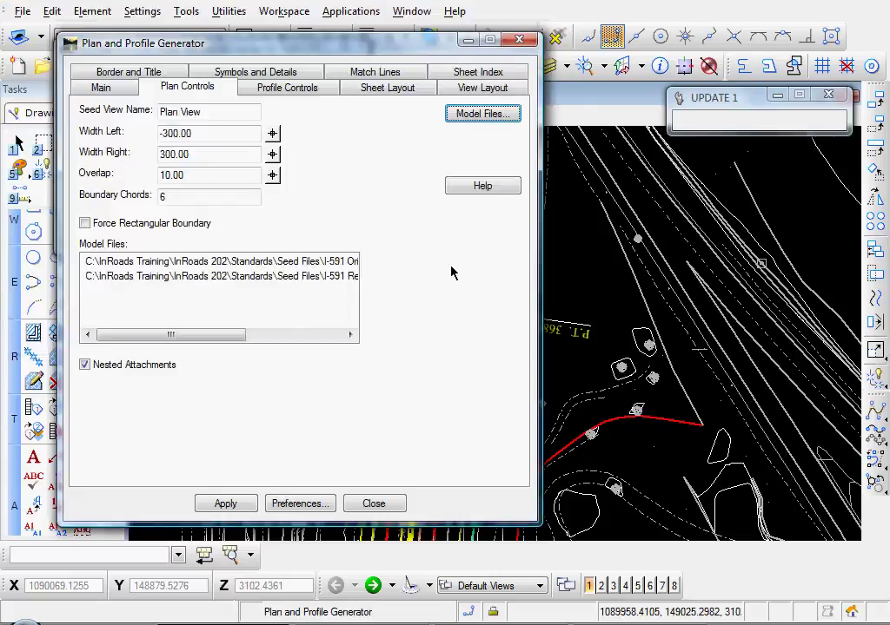
left_click(269, 262)
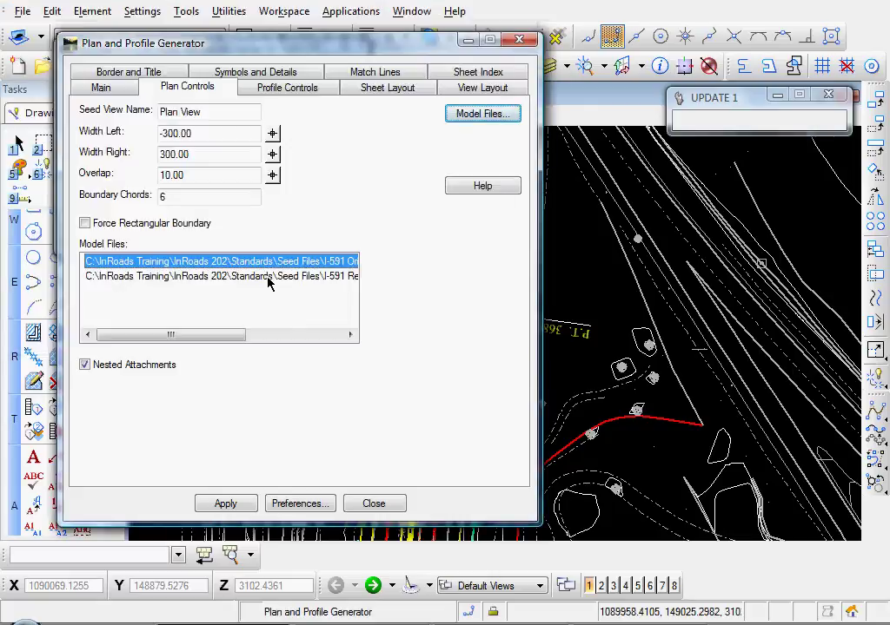
left_click(269, 276, "shift")
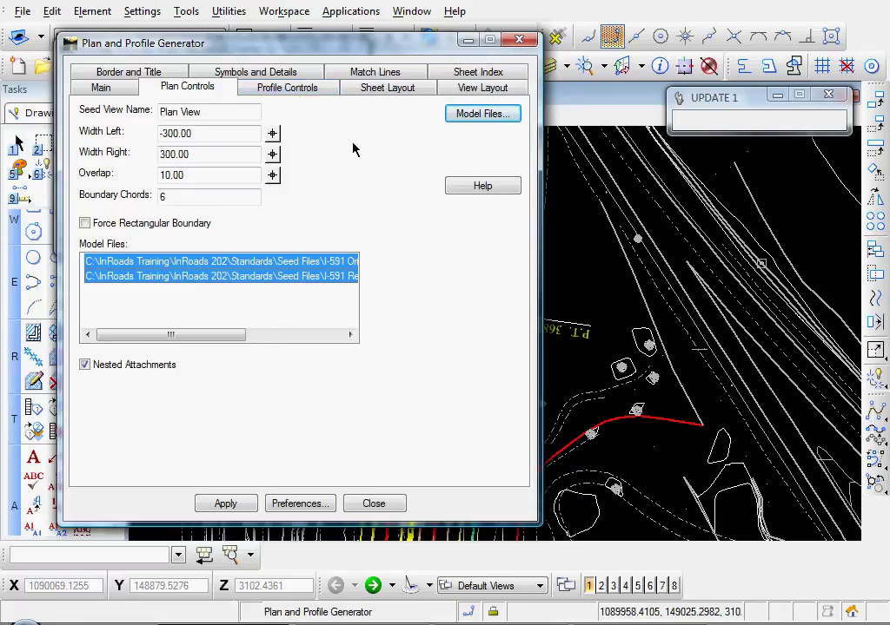
left_click(383, 92)
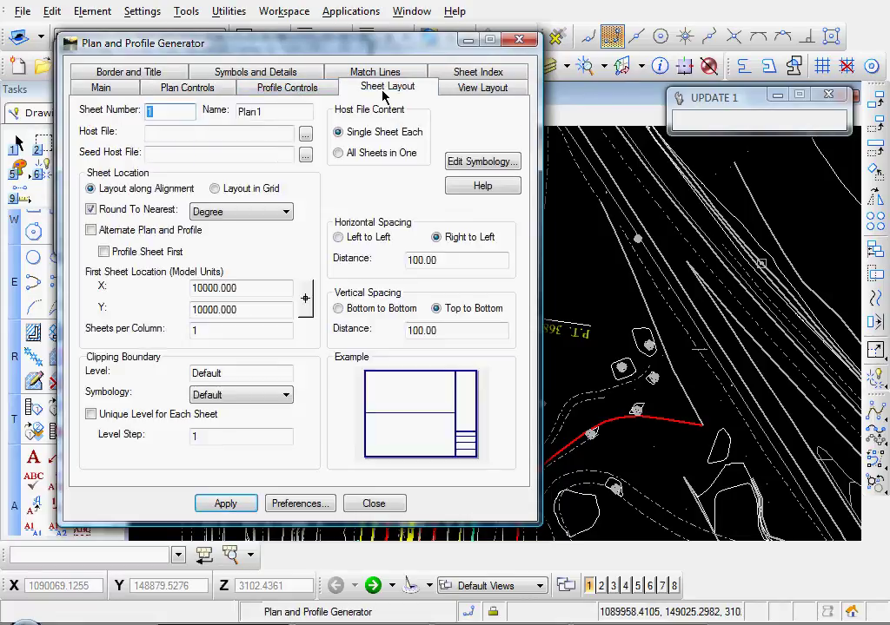
left_click(176, 110)
double_click(163, 112)
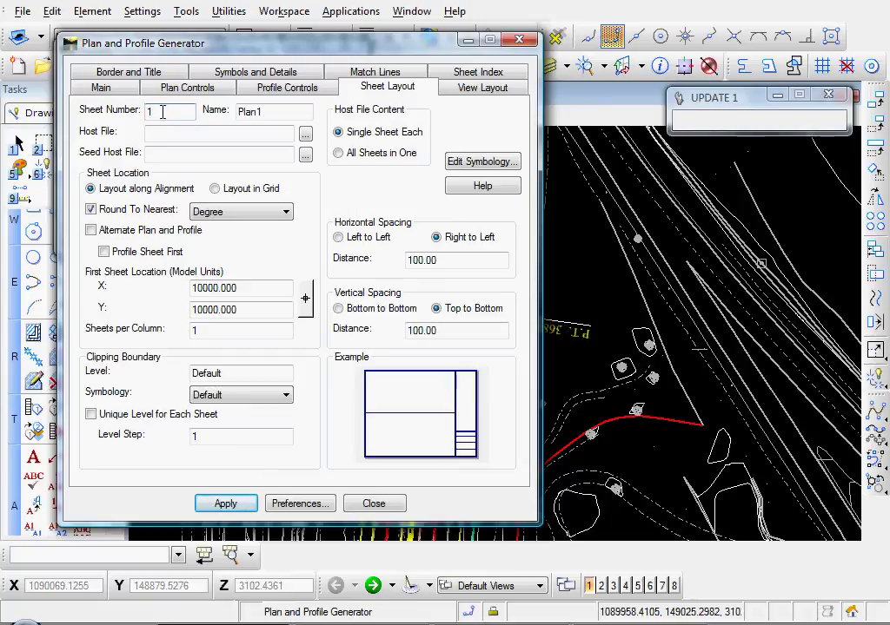
left_click(276, 111)
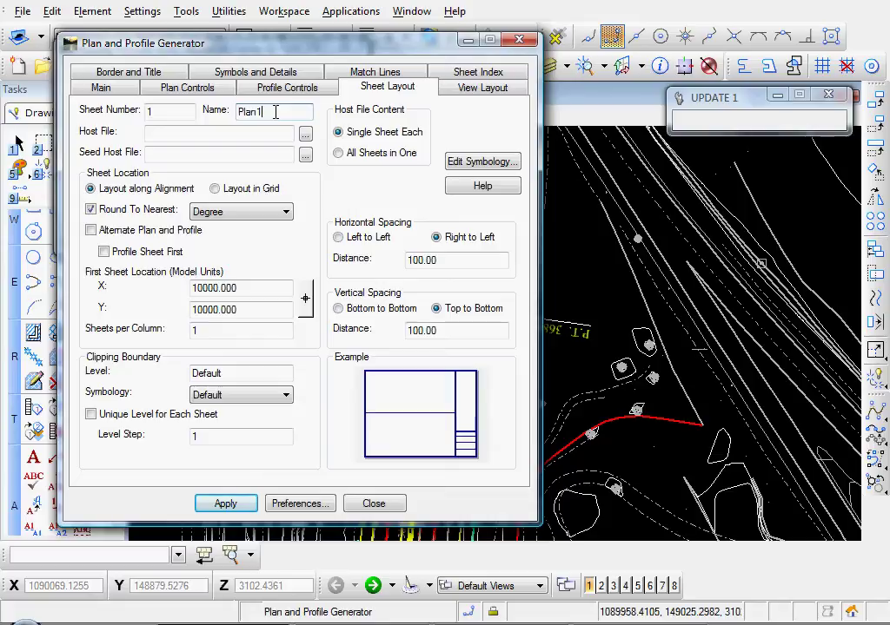
- Set InRoads_PP_seed.dgn from the Seed Files folder as the seed host file
left_click(305, 156)
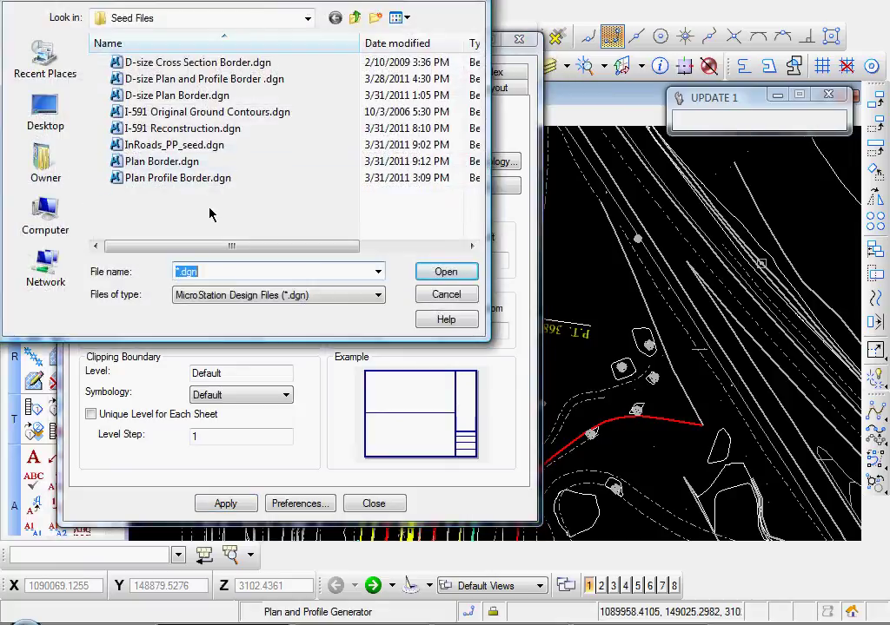
left_click(180, 149)
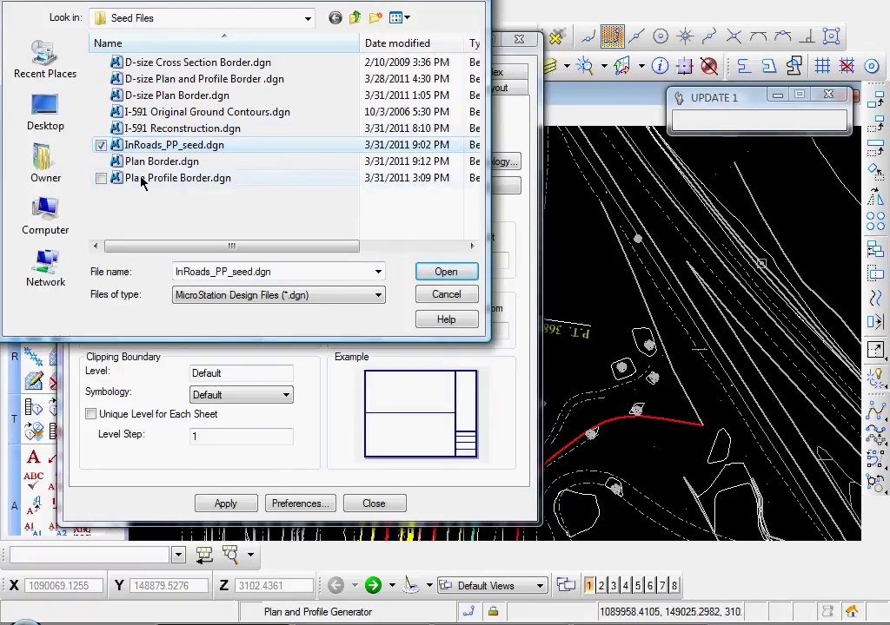
left_click(446, 272)
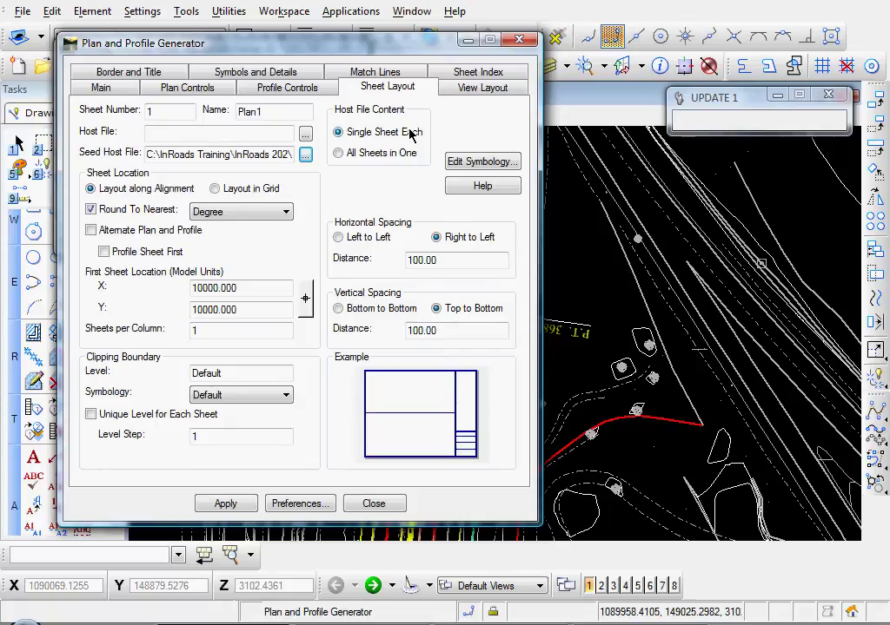
left_click(339, 153)
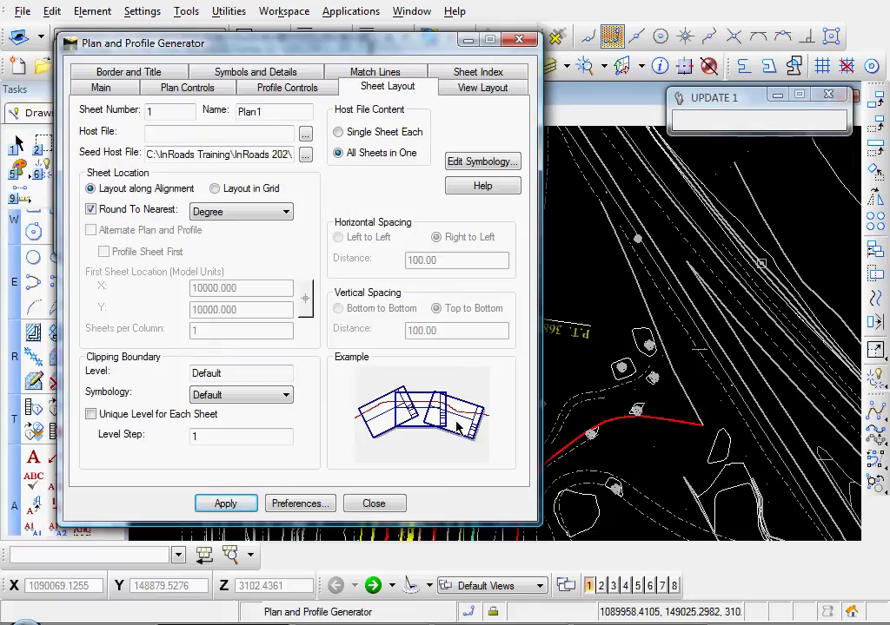
left_click(370, 134)
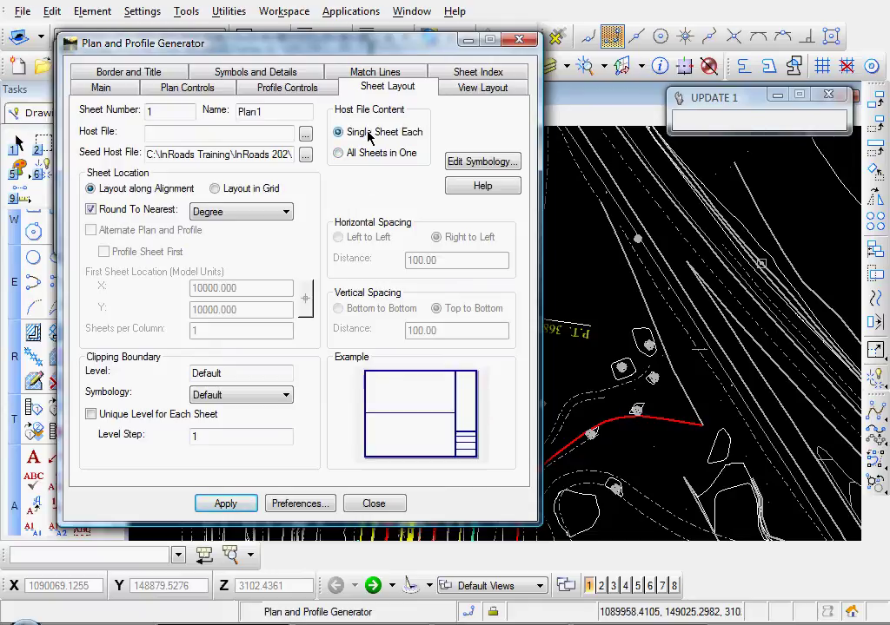
- Switch to Layout in Grid and All Sheets in One, spaced Right to Left and Top to Bottom
left_click(215, 190)
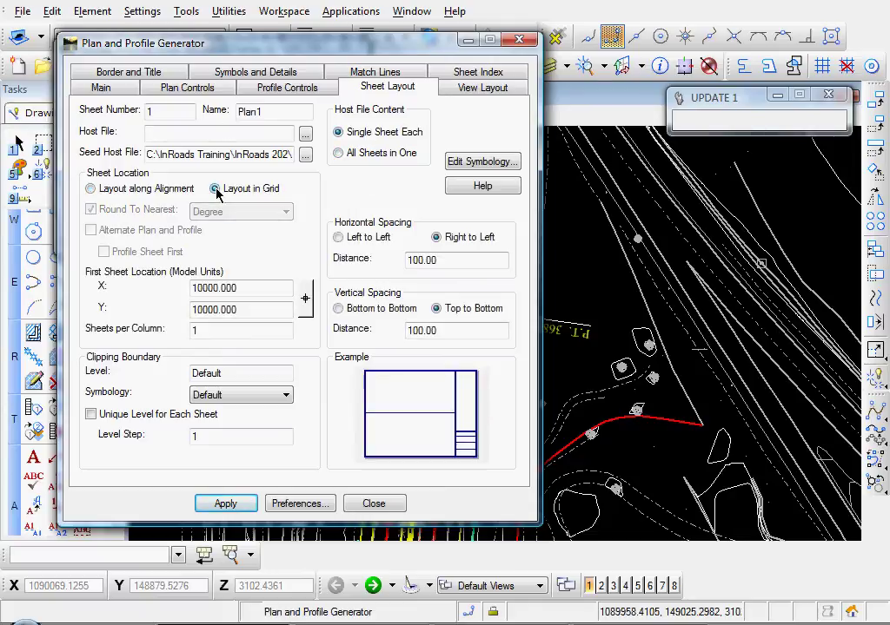
left_click(338, 154)
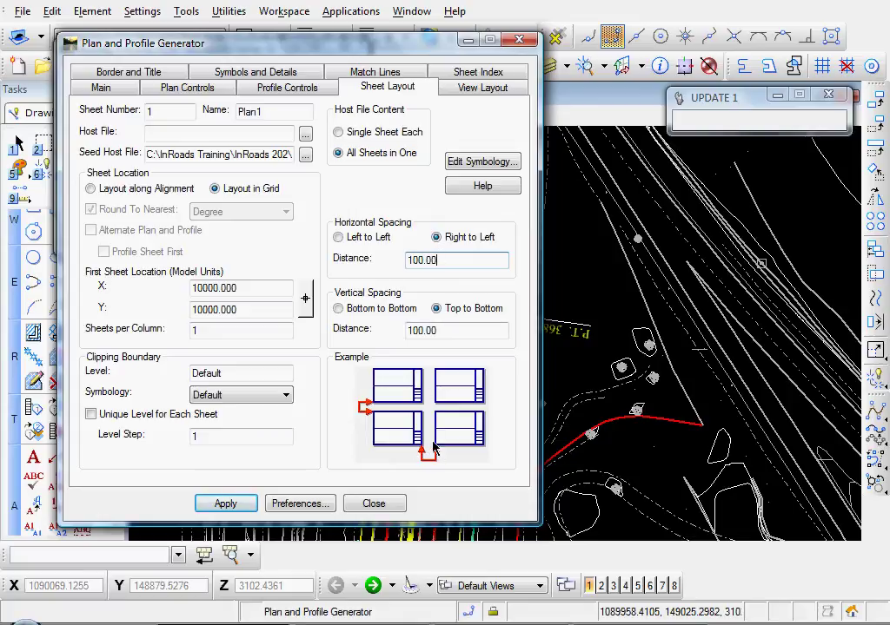
left_click(451, 331)
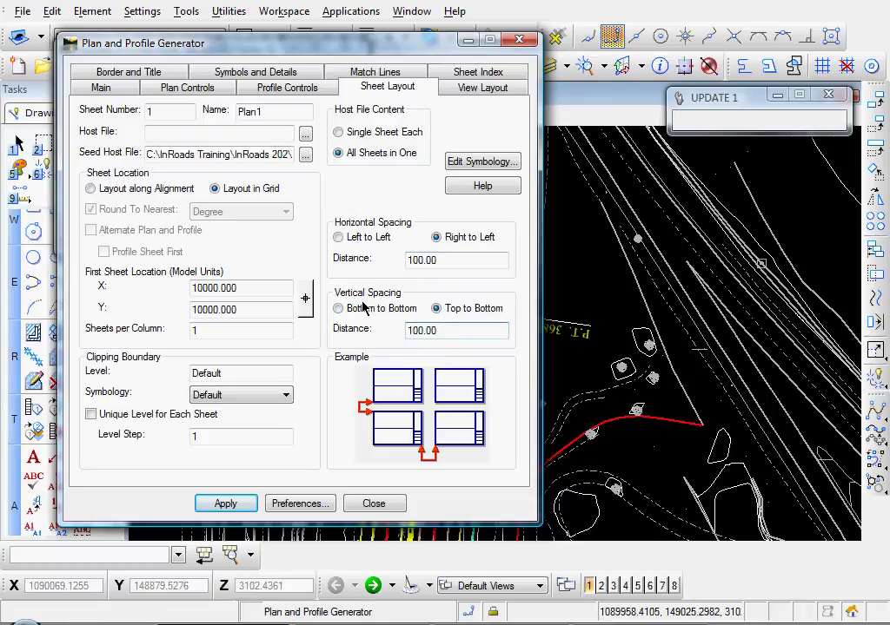
left_click(340, 237)
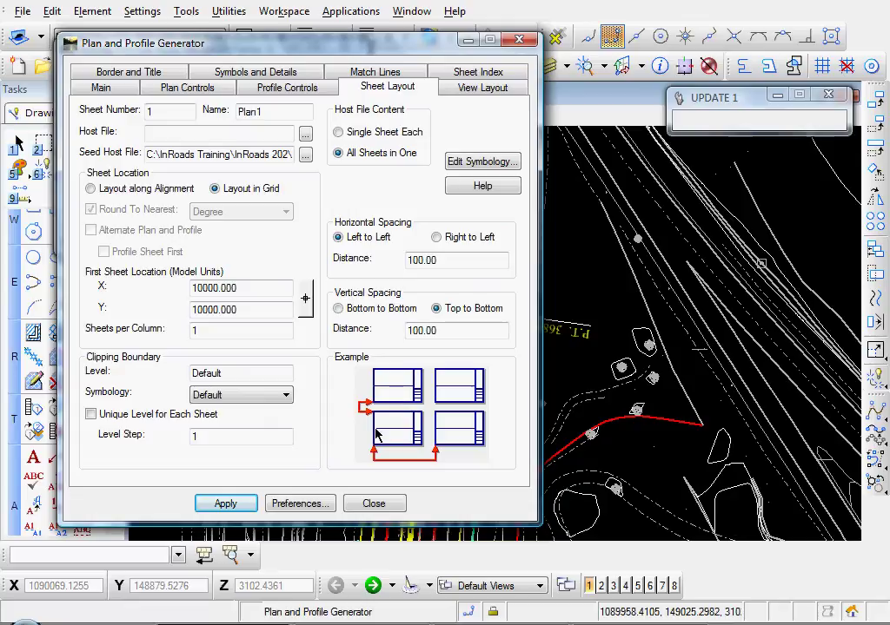
left_click(338, 309)
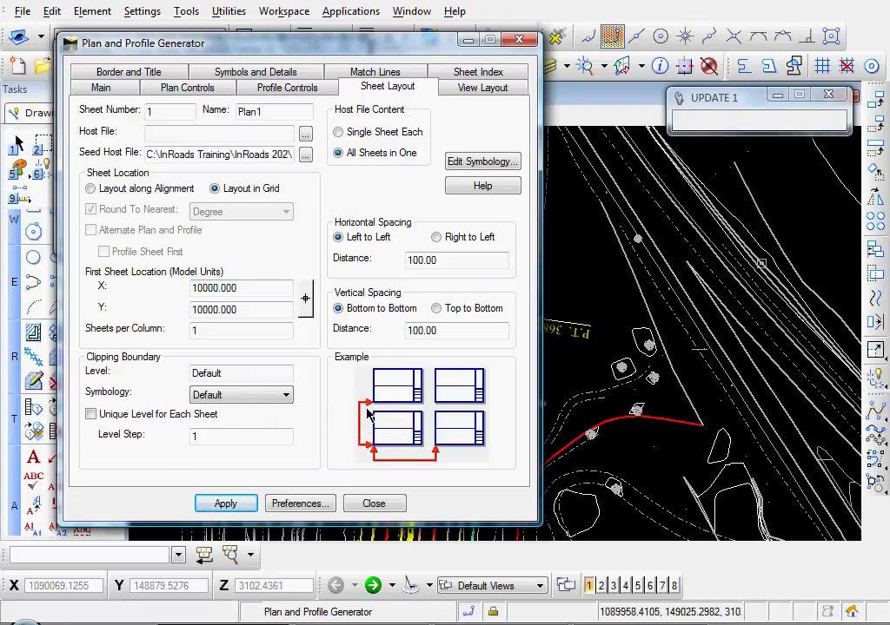
left_click(436, 238)
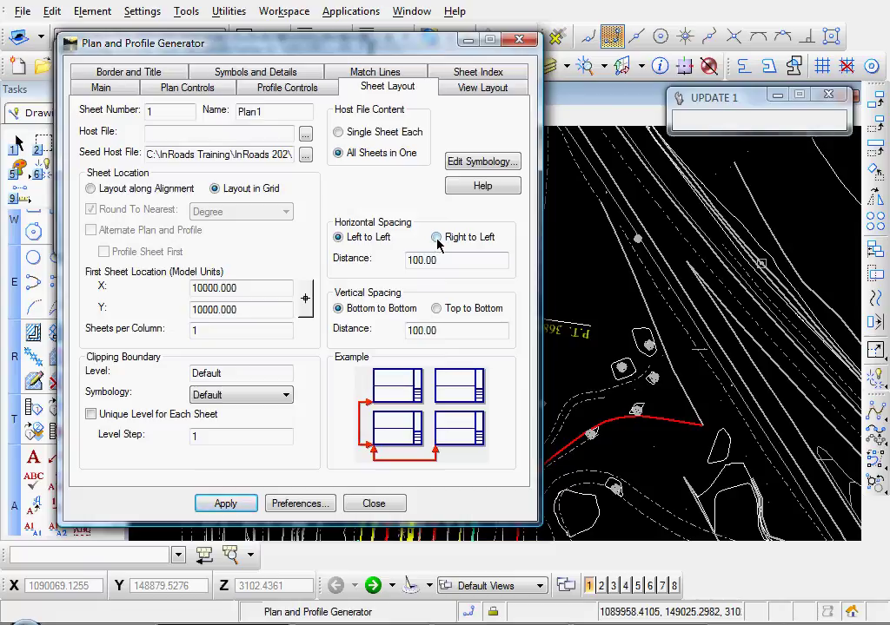
left_click(437, 309)
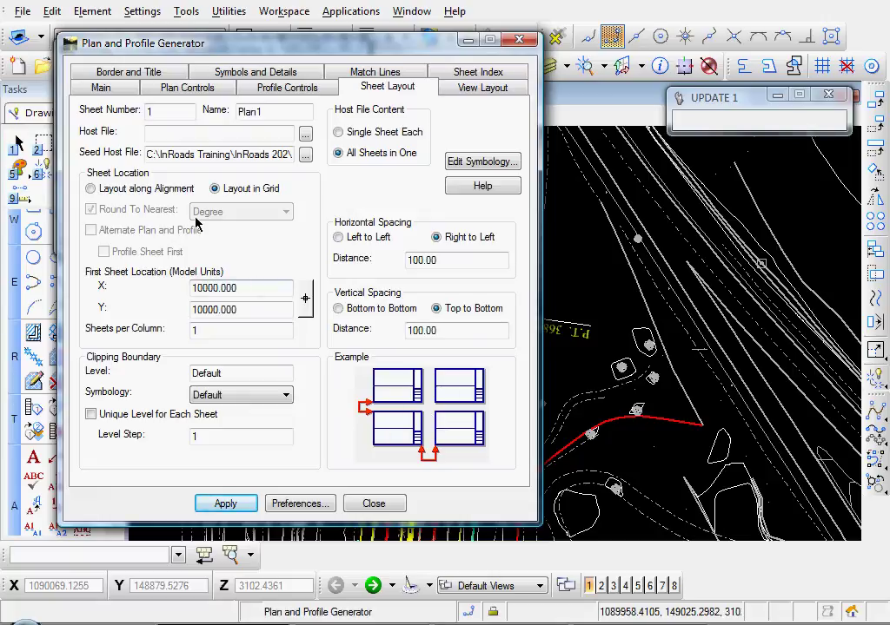
- Return to Layout along Alignment and Single Sheet Each, rounding to the nearest Degree
left_click(115, 190)
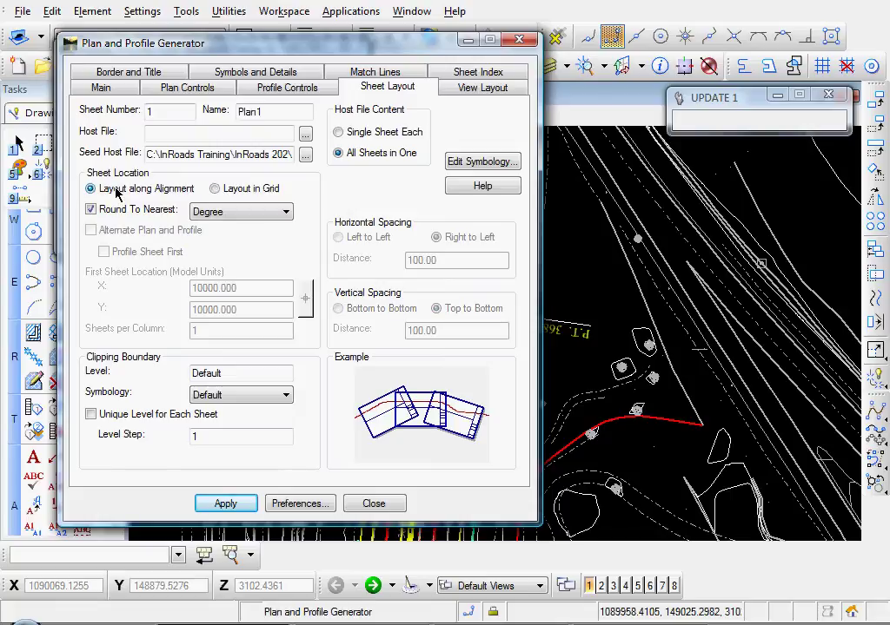
left_click(338, 133)
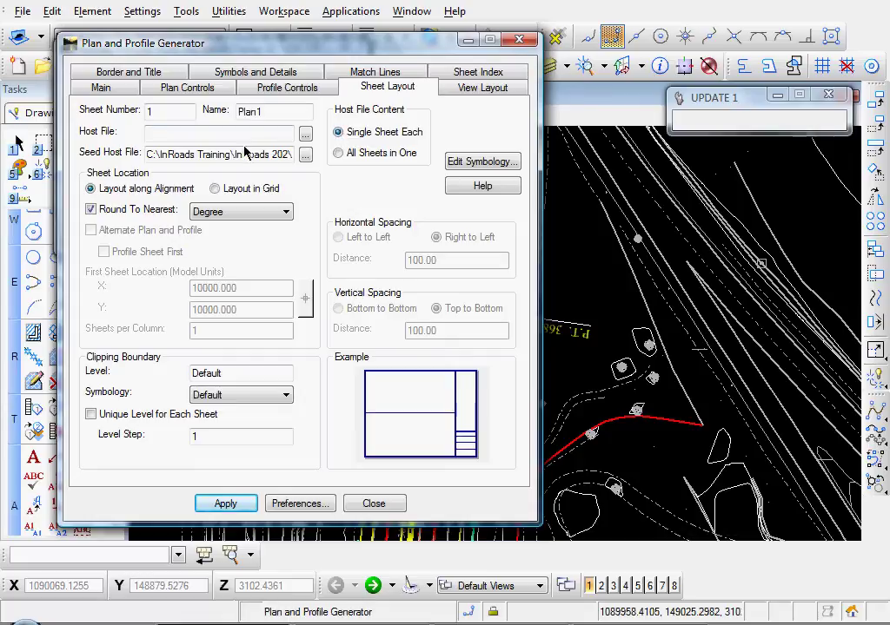
left_click(233, 214)
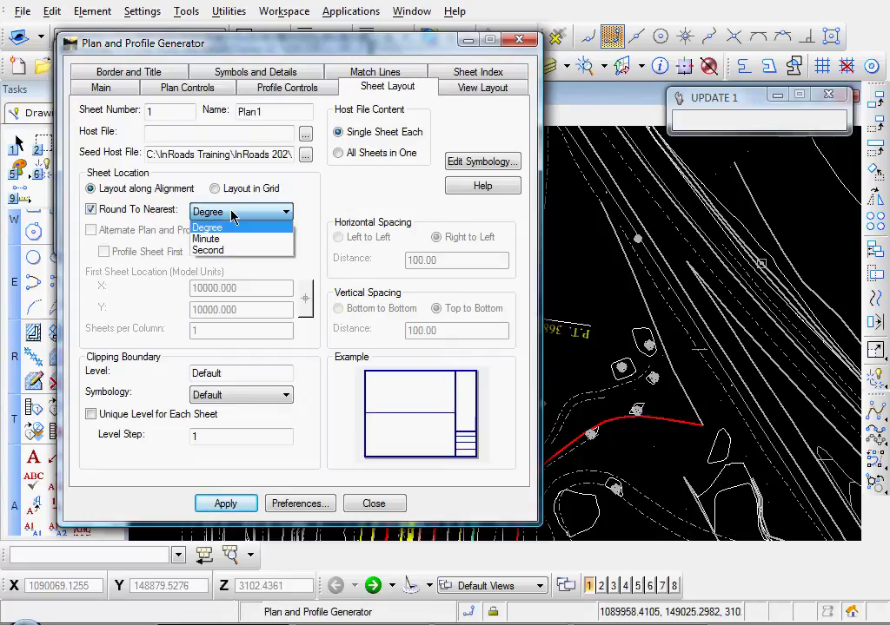
left_click(233, 214)
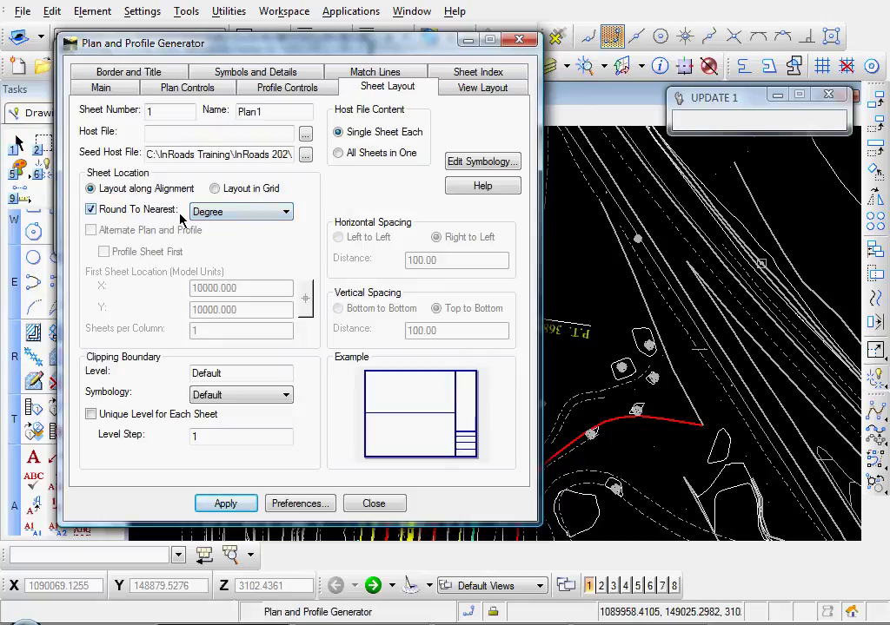
left_click(235, 216)
left_click(235, 219)
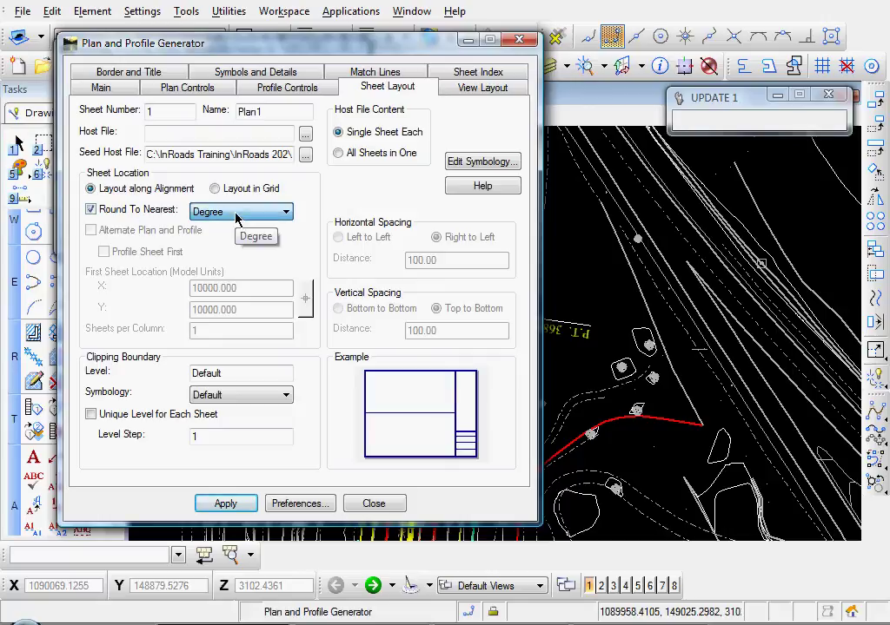
- Check Edit Symbology without changes, then select the empty host file entry
left_click(481, 161)
left_click(599, 125)
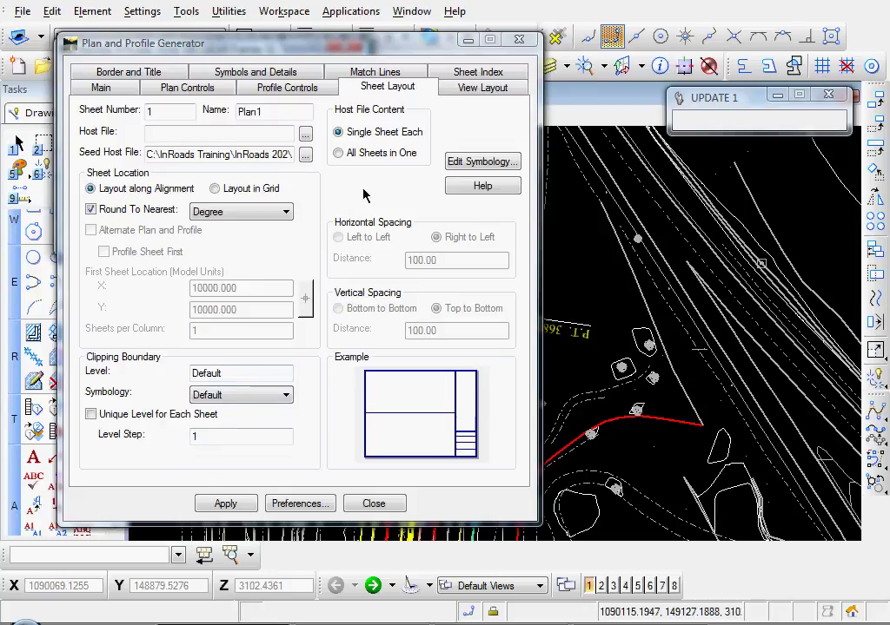
left_click(192, 134)
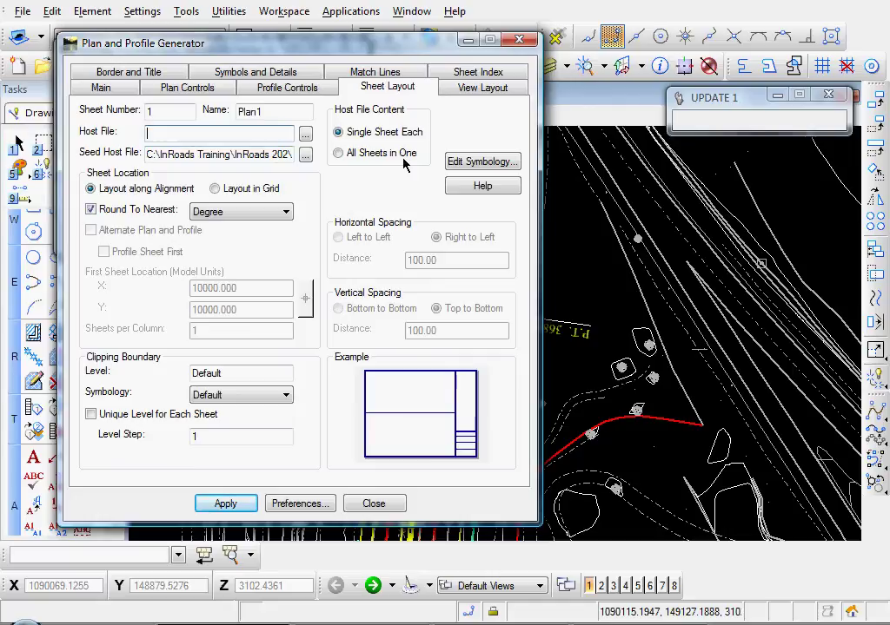
- Set the view layout scale to 1.00 = 50.00 and verify plan location X 2.500, Y 12.000
left_click(482, 89)
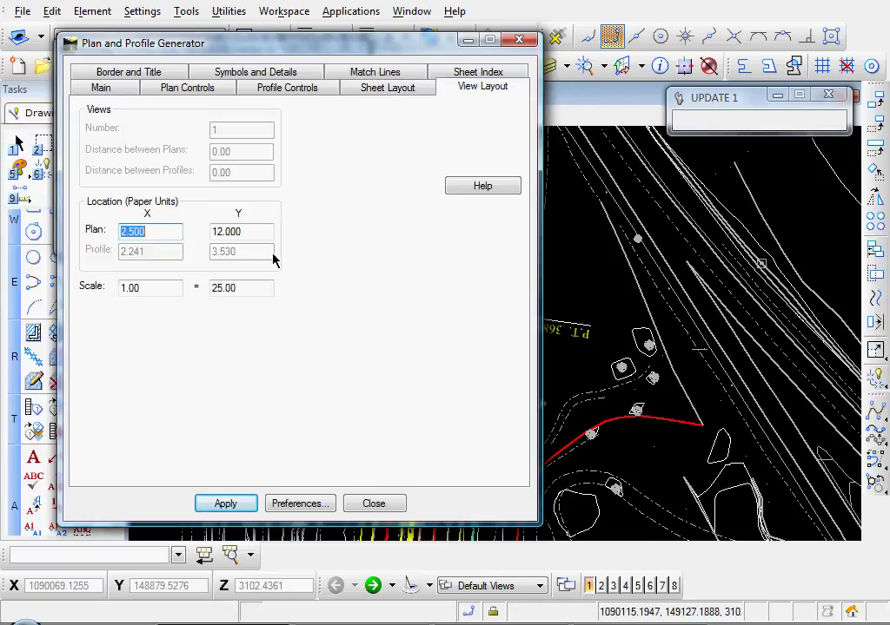
left_click_drag(244, 290, 213, 287)
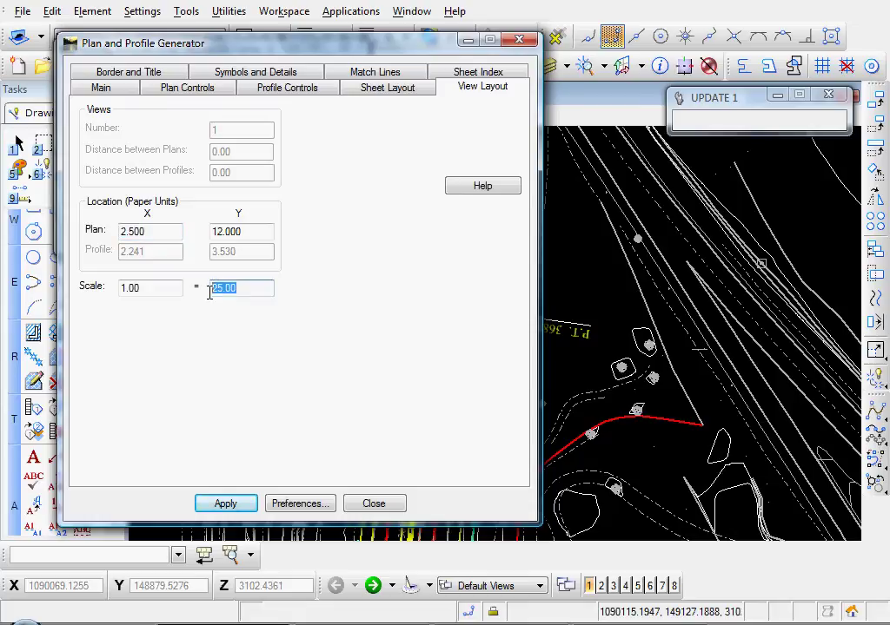
type("50")
key("Tab")
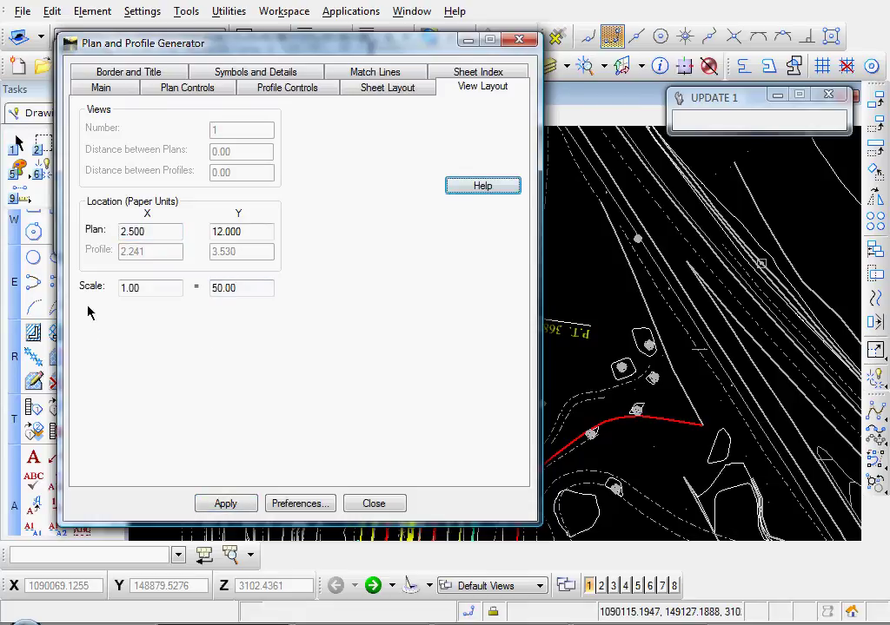
left_click(238, 231)
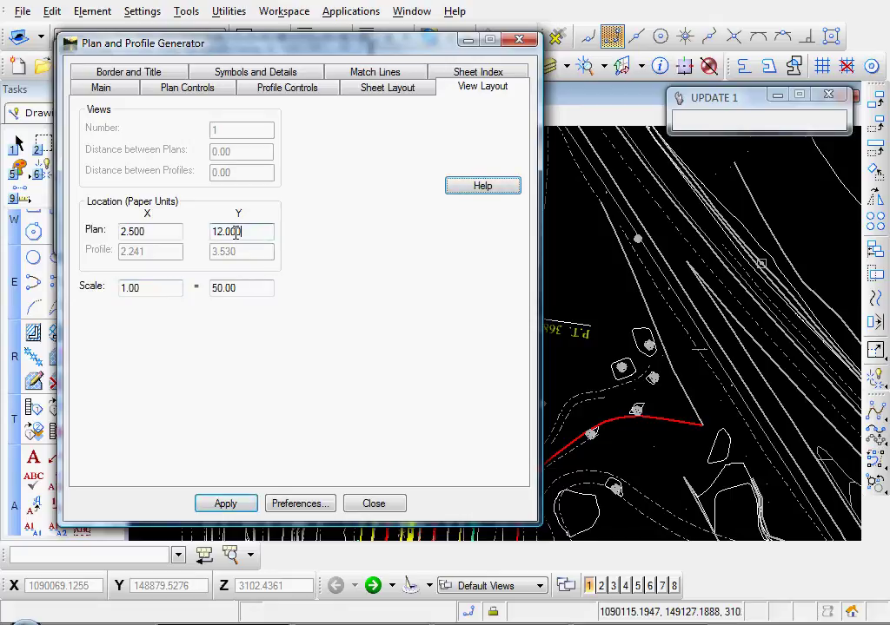
left_click(171, 230)
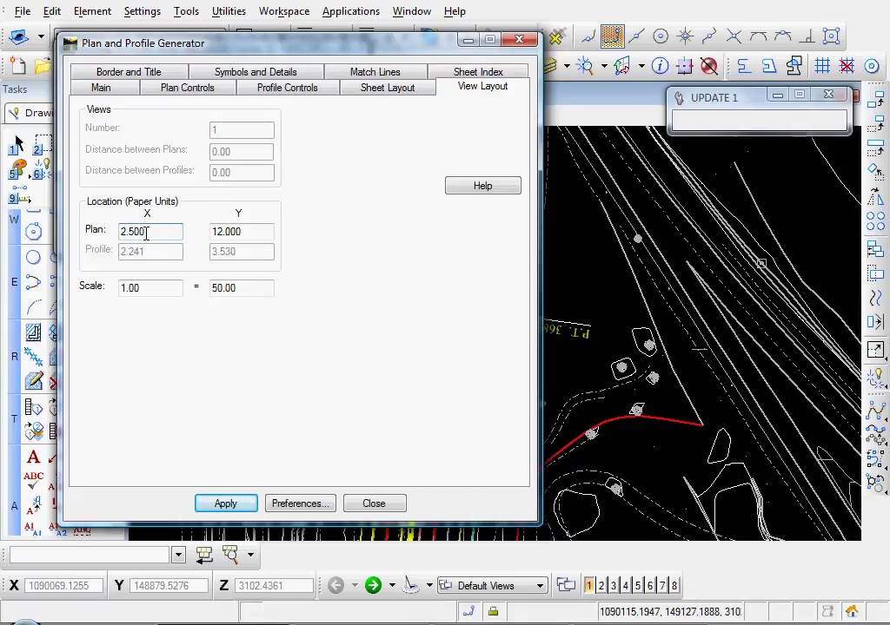
left_click(222, 231)
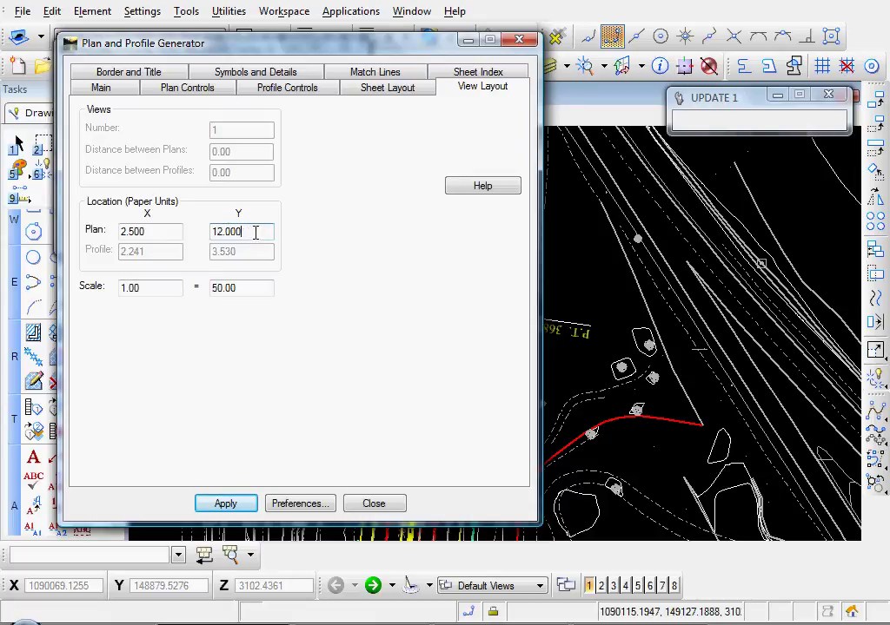
left_click(238, 289)
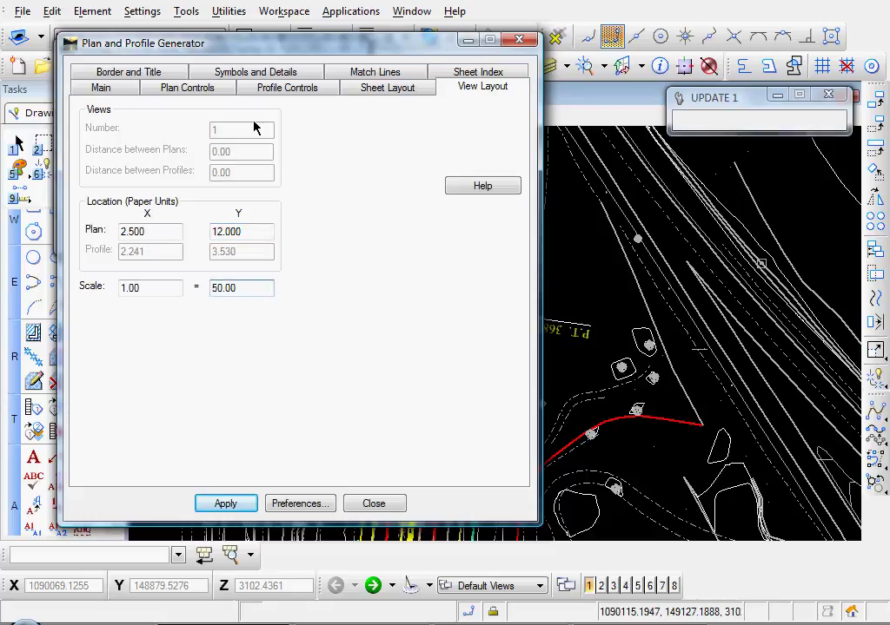
- On Border and Title, use Plan Border.dgn as the reference file border
left_click(125, 74)
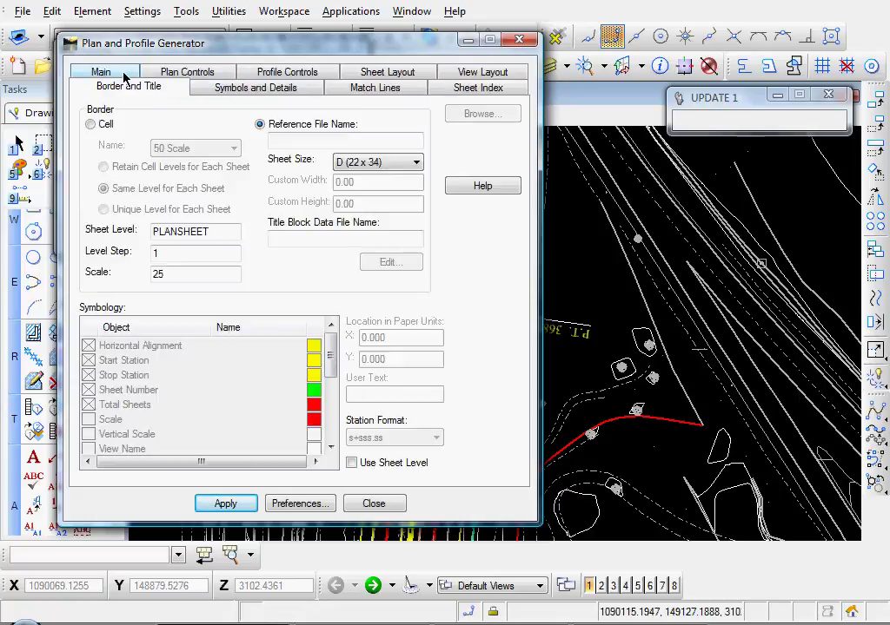
left_click(90, 125)
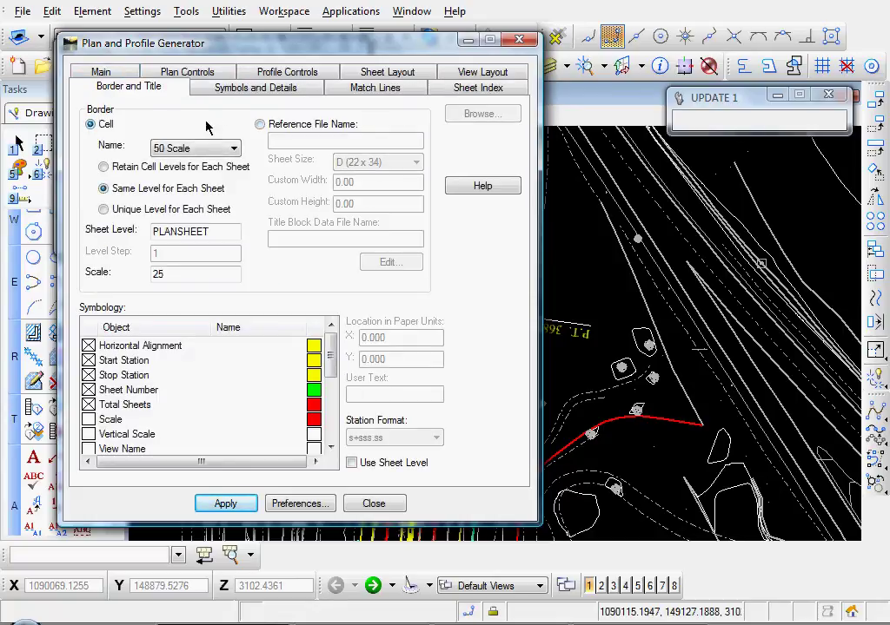
left_click(260, 125)
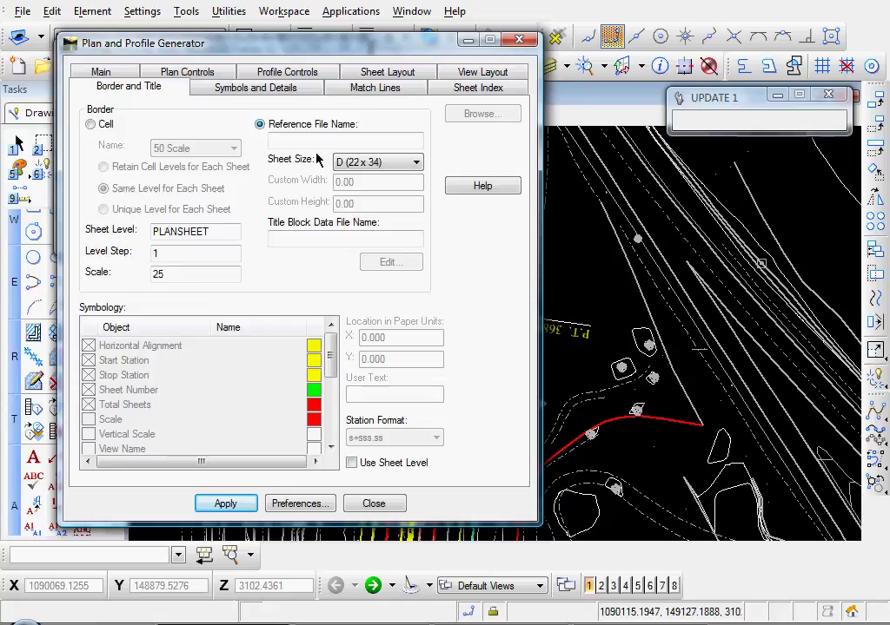
left_click(358, 142)
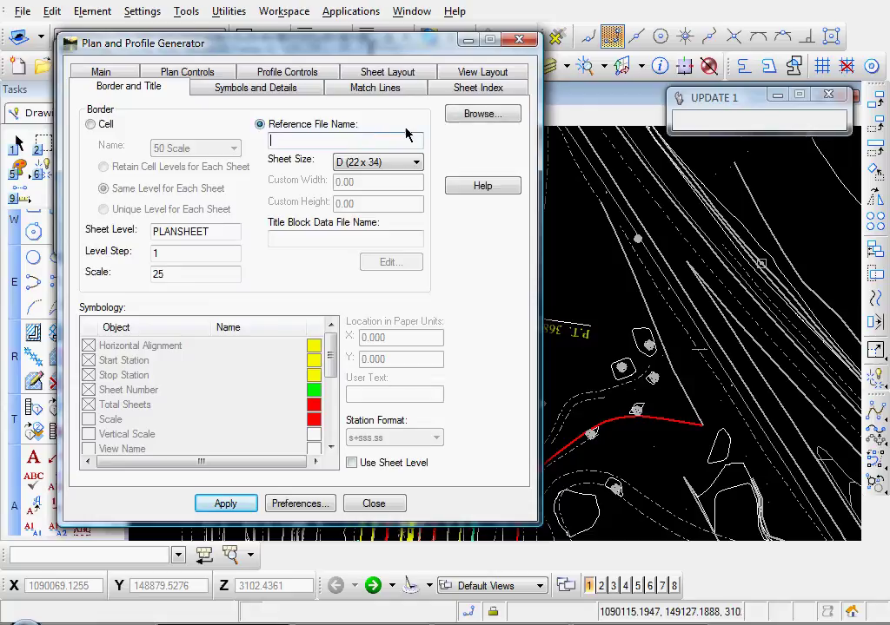
left_click(483, 114)
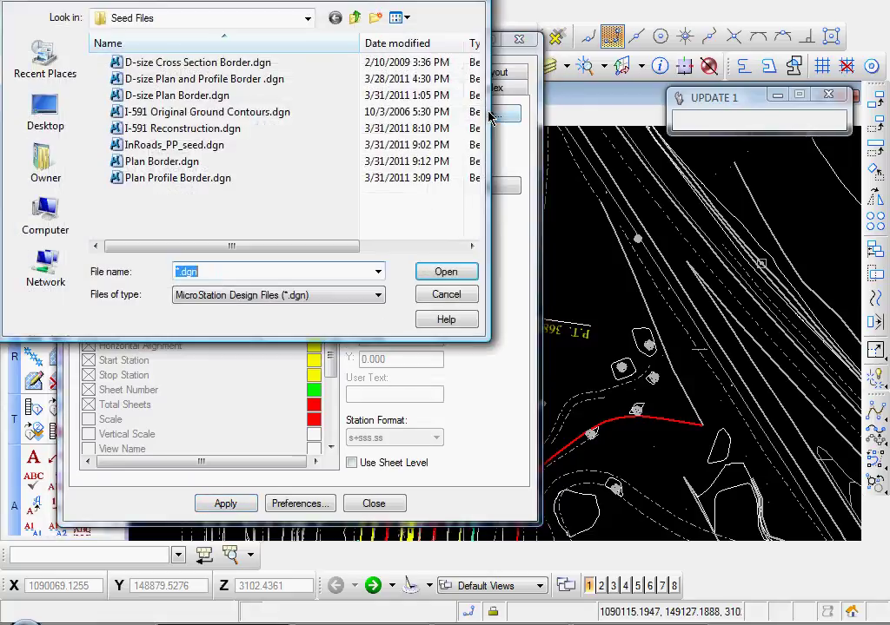
left_click(158, 161)
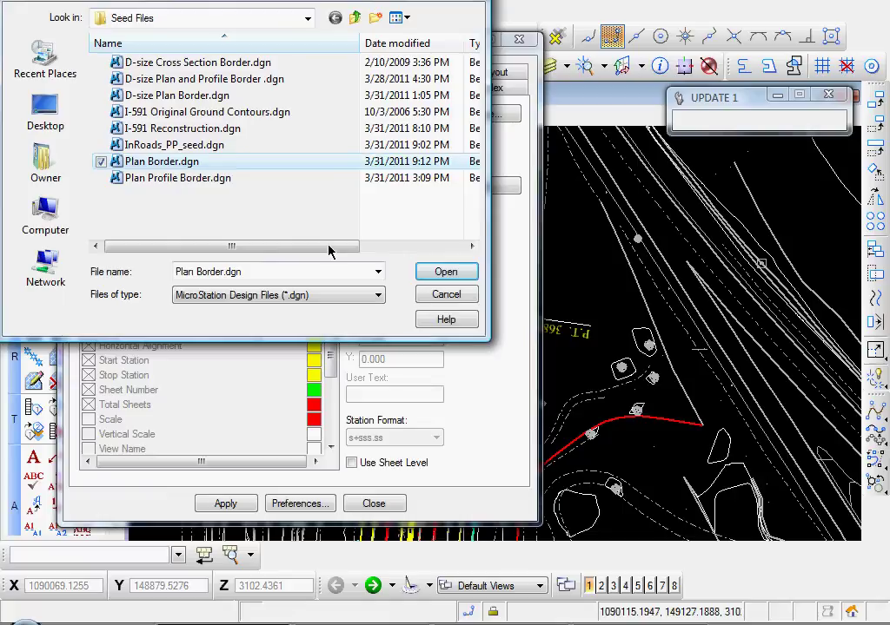
left_click(445, 272)
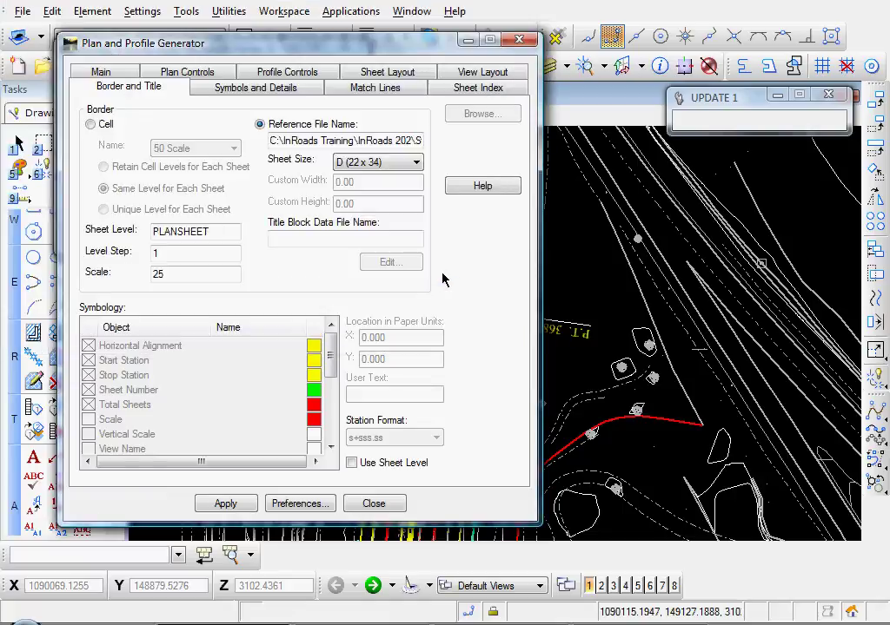
- Set Title Block.dat as the title block data file and display the sheet model
left_click(356, 237)
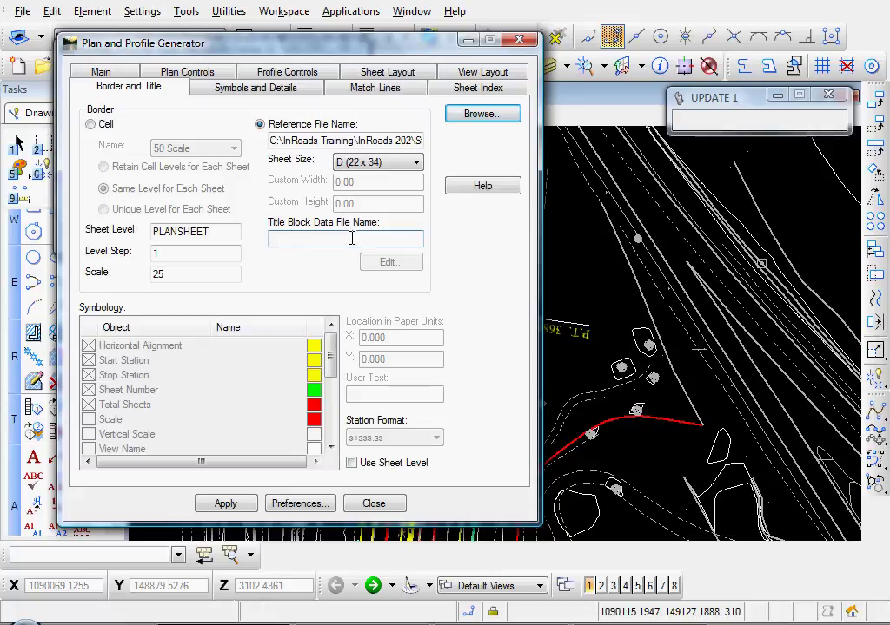
left_click(482, 114)
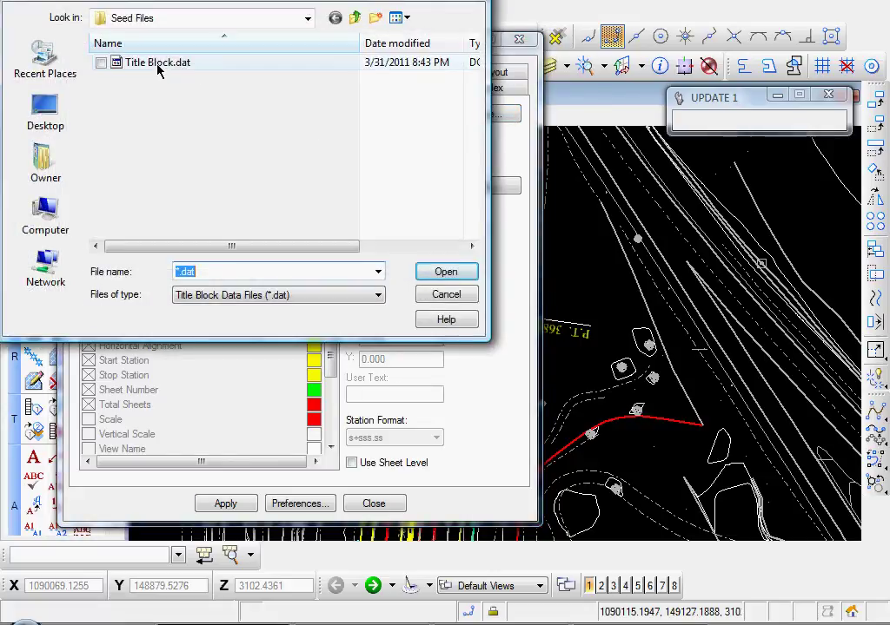
left_click(156, 63)
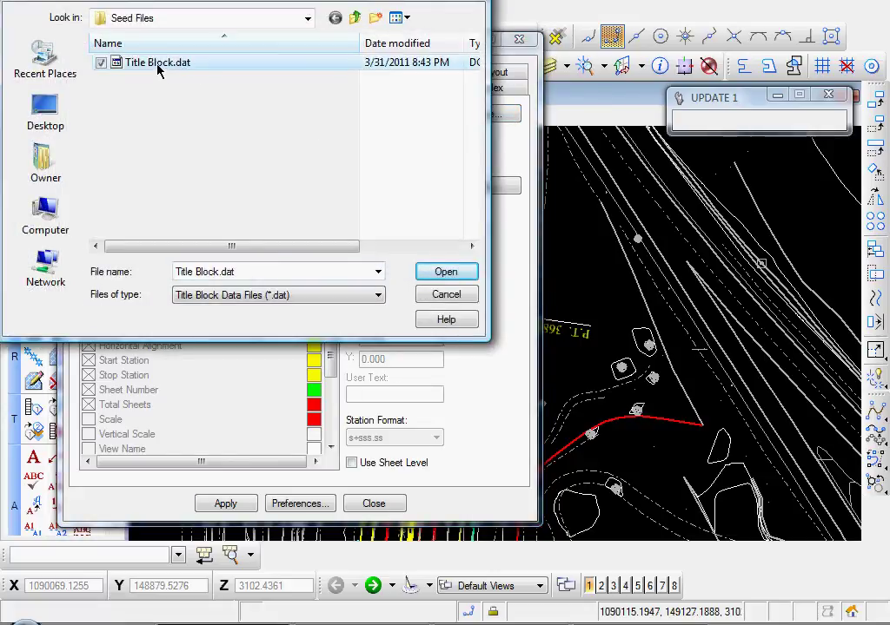
left_click(445, 273)
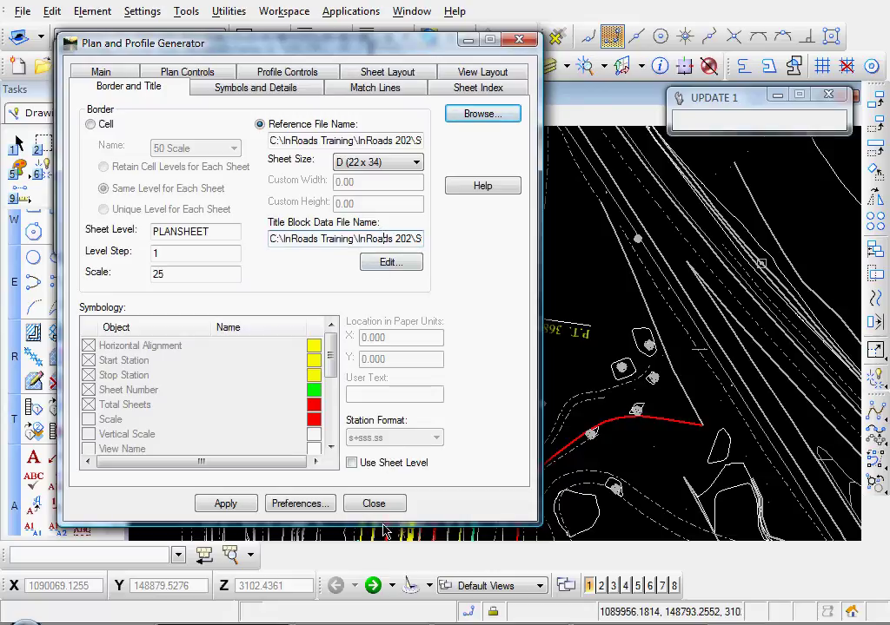
left_click(373, 585)
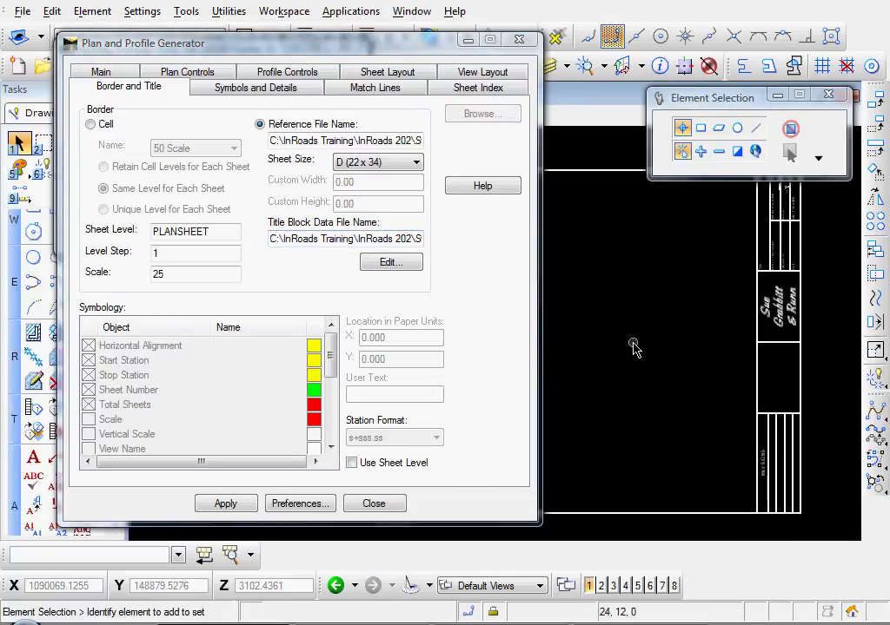
- Zoom and pan across the sheet's title block to inspect its fields
scroll(665, 326, "up", 3)
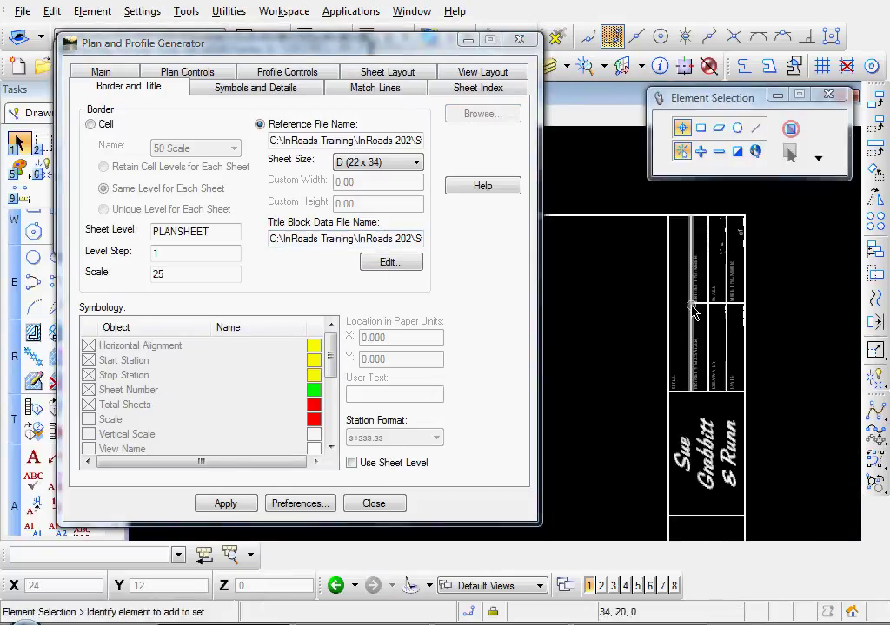
scroll(692, 313, "up", 2)
middle_click_drag(678, 315, 669, 317)
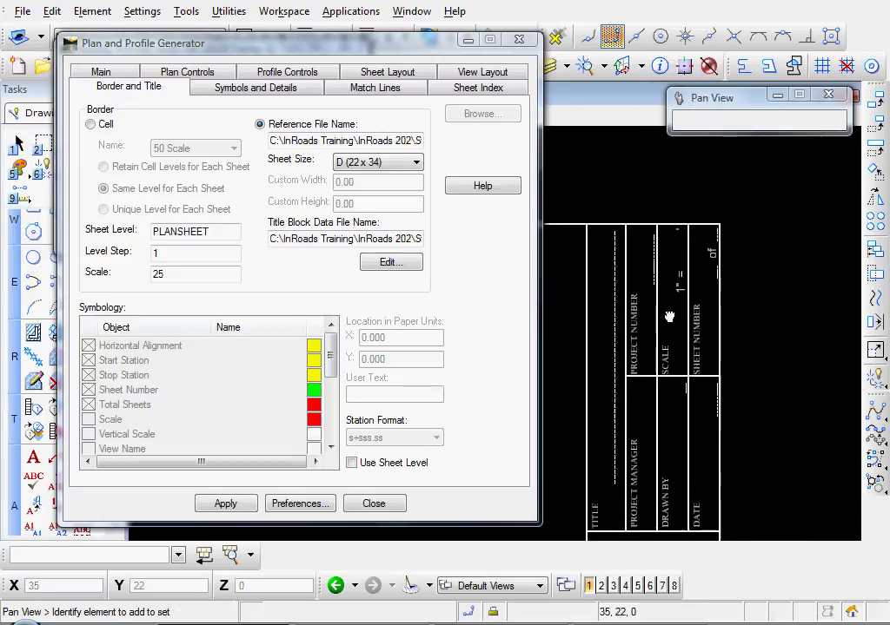
scroll(669, 317, "up", 2)
middle_click_drag(573, 226, 744, 303)
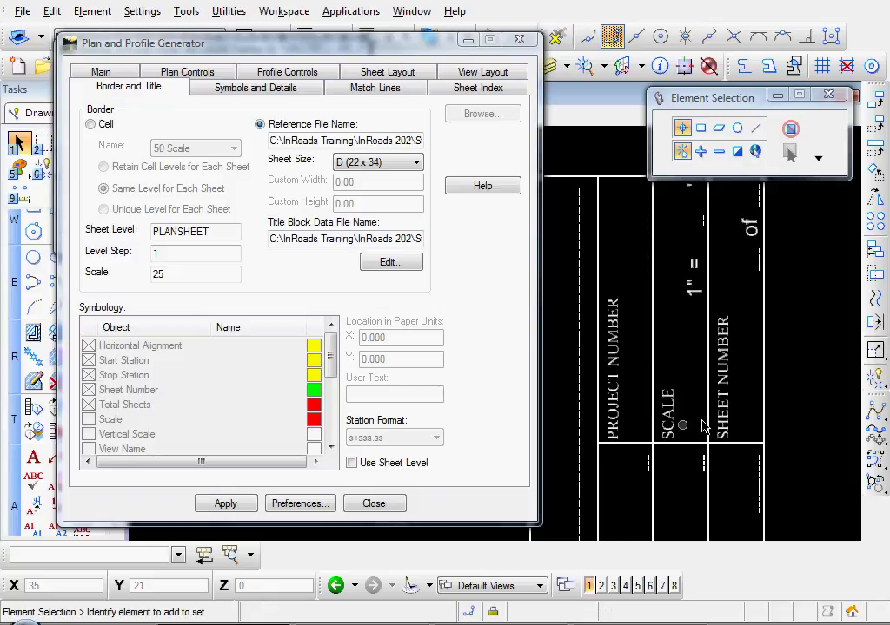
middle_click_drag(735, 298, 719, 340)
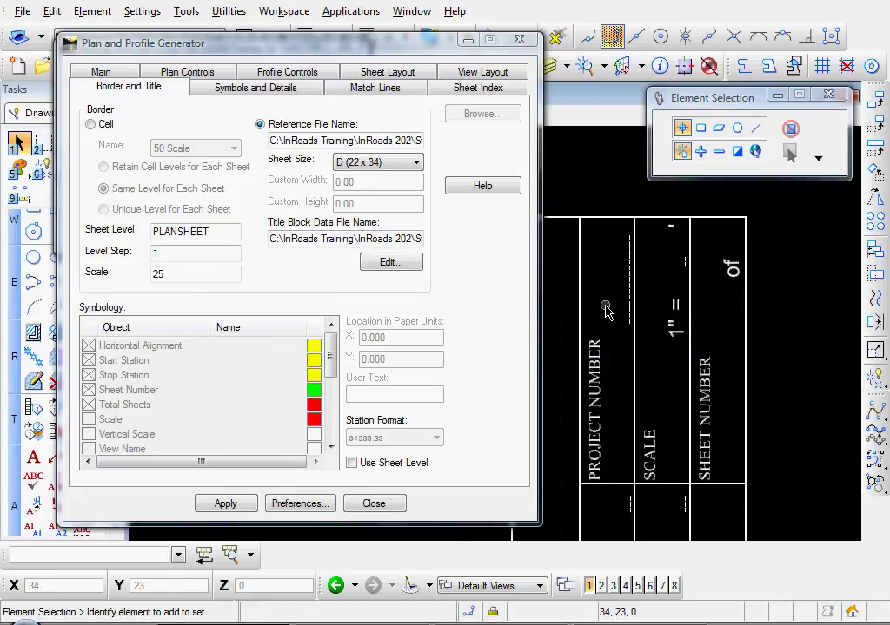
scroll(593, 375, "down", 2)
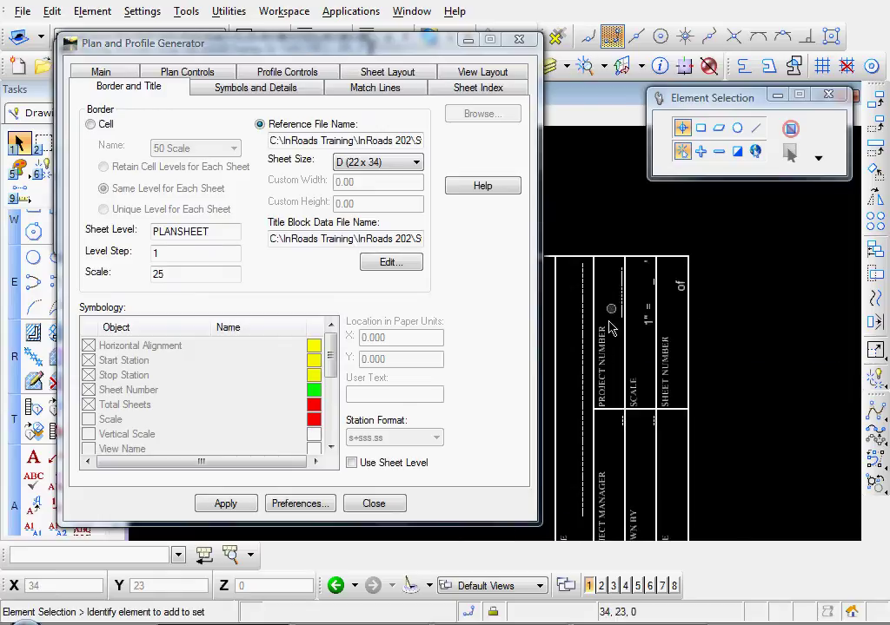
- Open the Title Block.dat data file for editing from the Title Block Data File Name setting
middle_click_drag(594, 375, 762, 211)
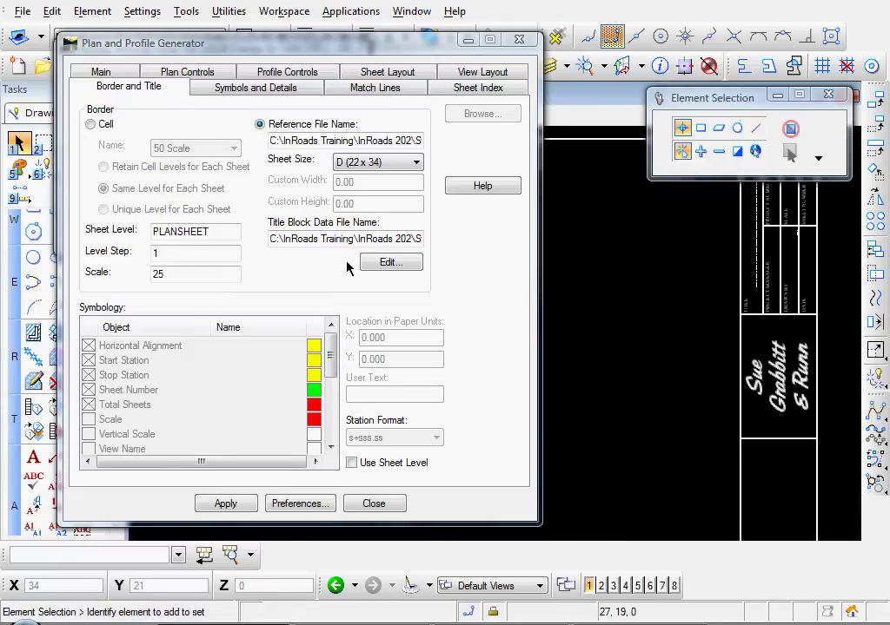
left_click(369, 238)
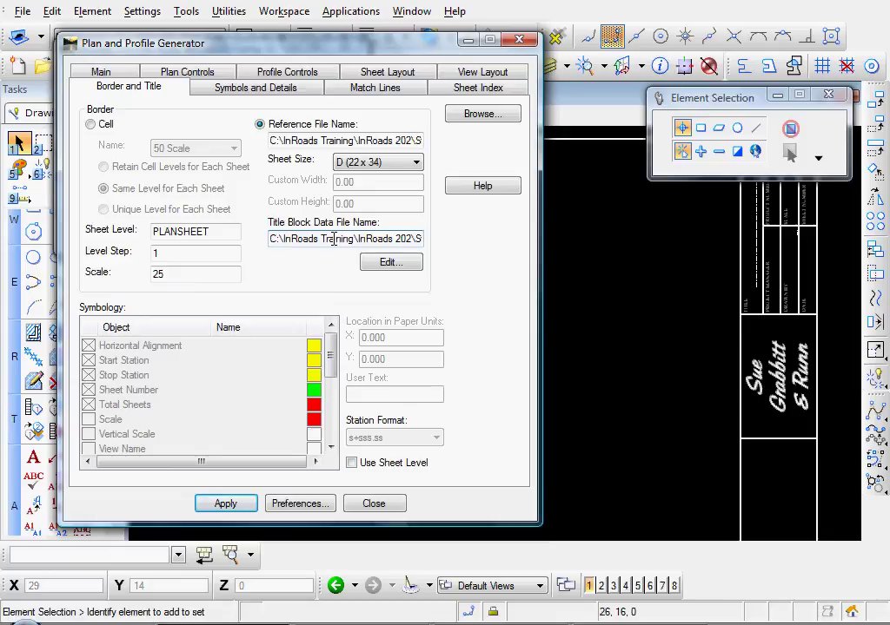
left_click(383, 263)
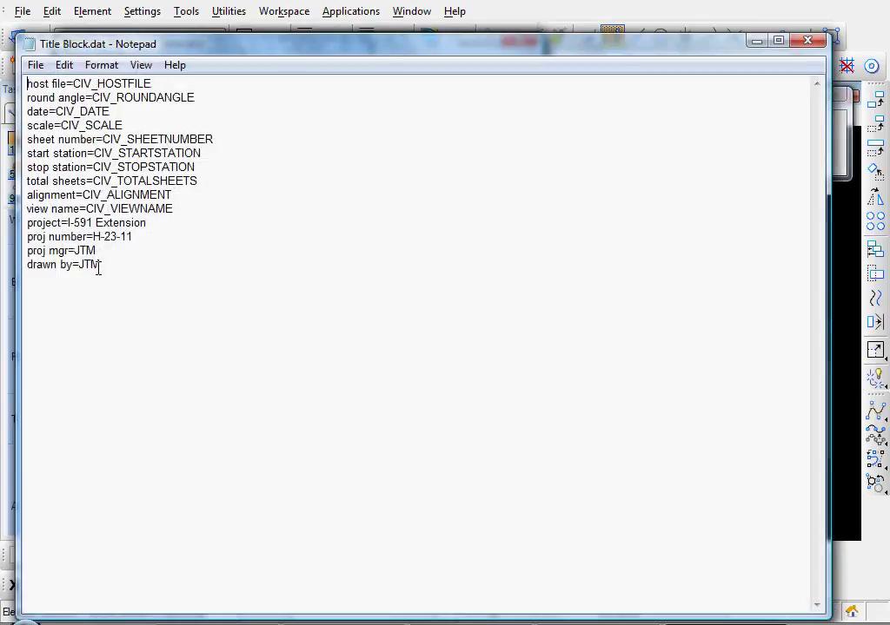
- Review the project entries in Title Block.dat, then close Notepad without changes
left_click_drag(105, 268, 23, 222)
left_click(66, 225)
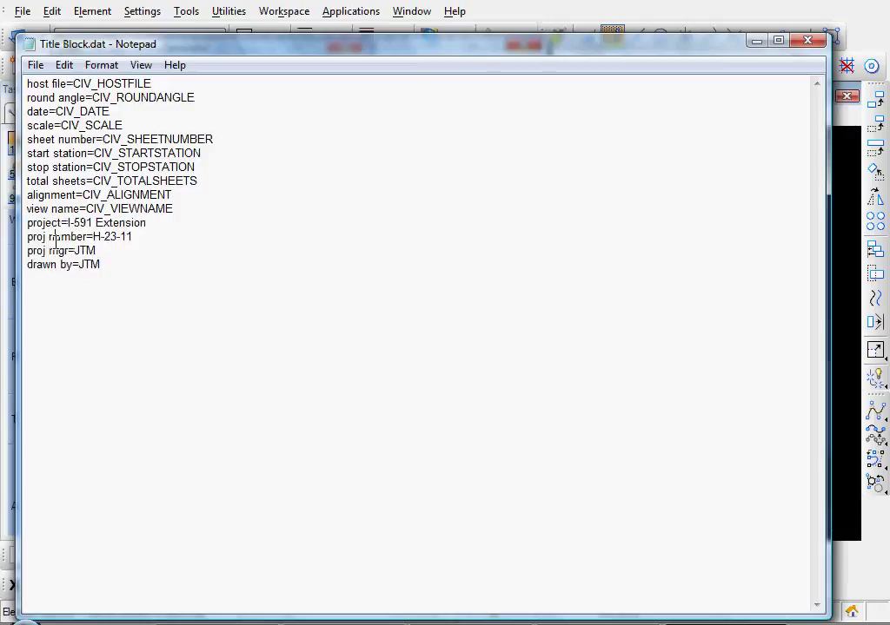
left_click(49, 237)
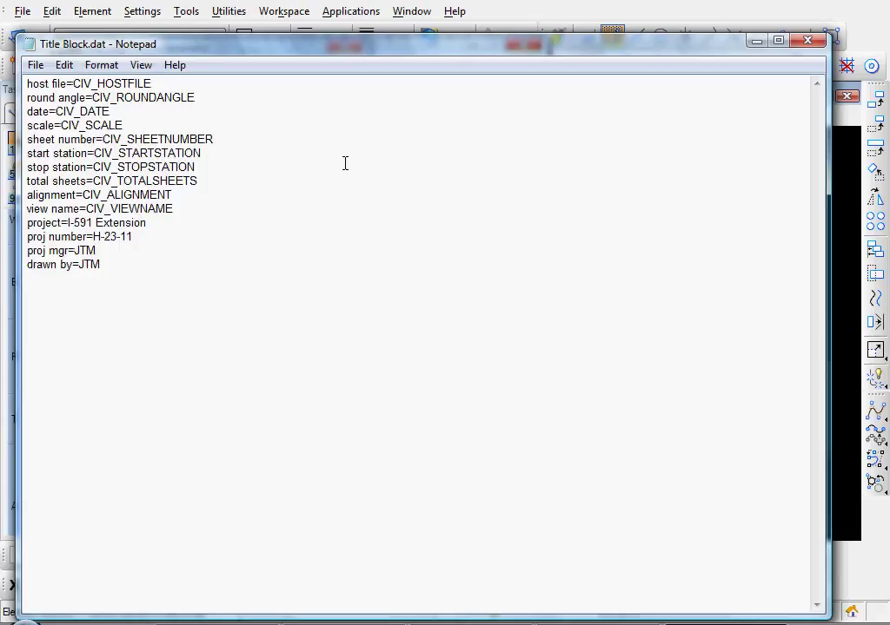
left_click(808, 44)
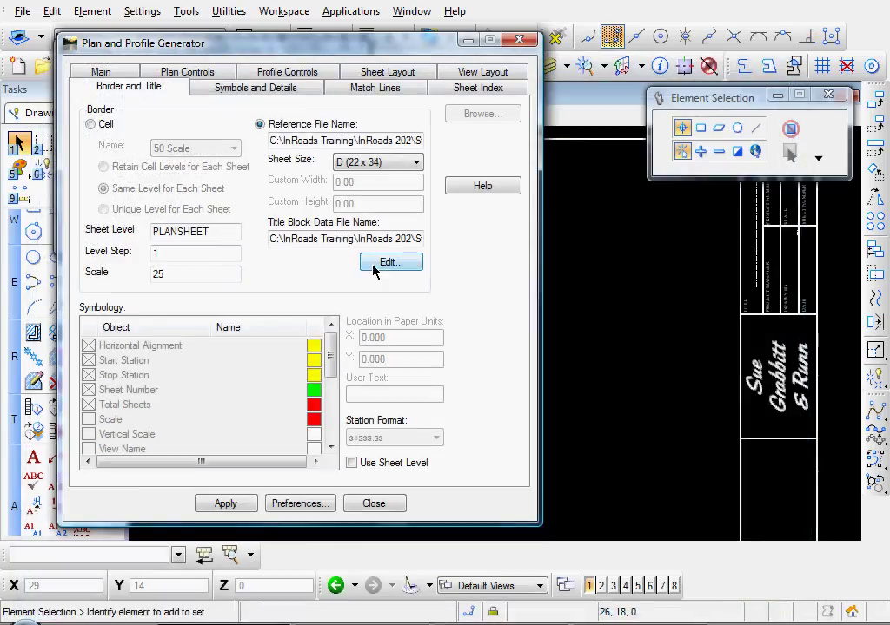
- Change the plan border scale from 25 to 50
double_click(158, 274)
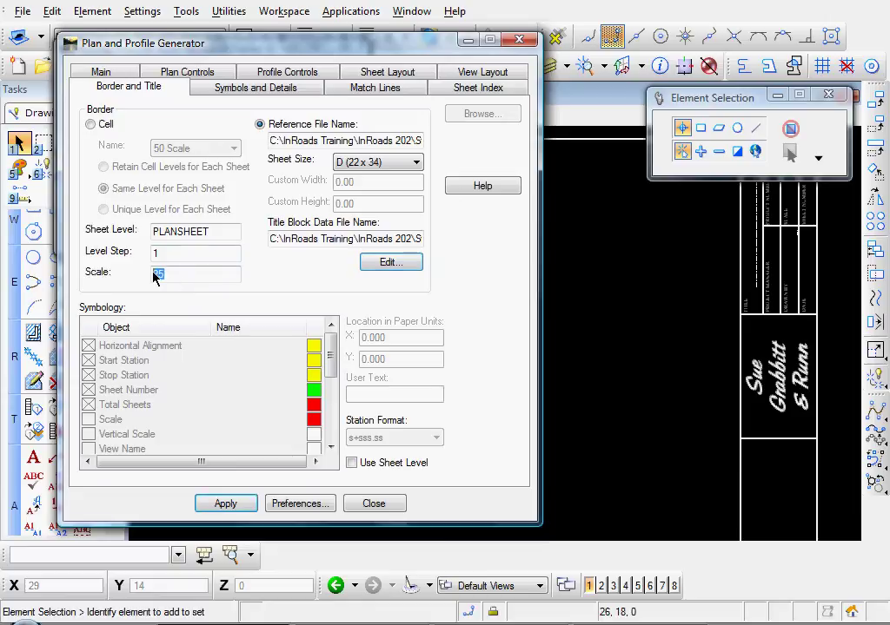
type("50")
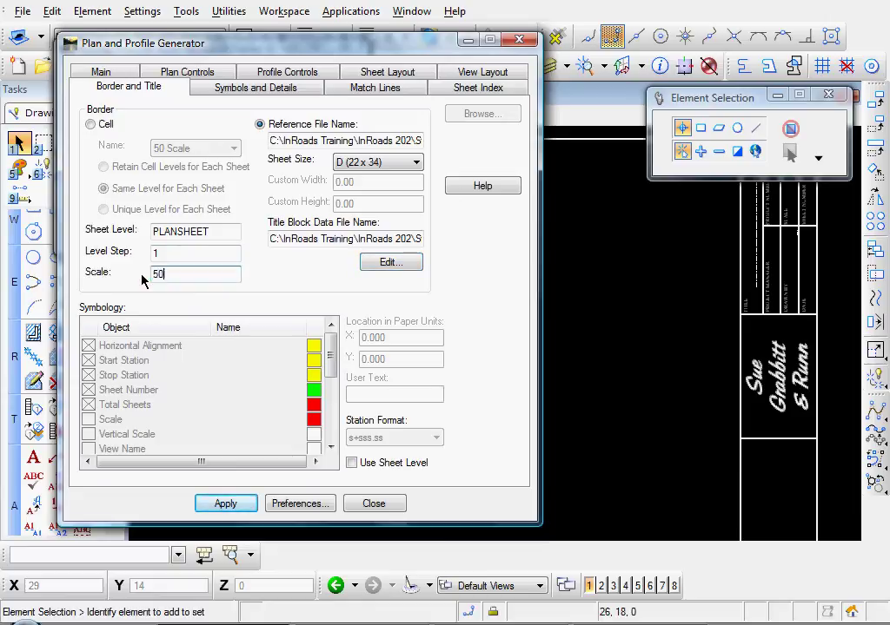
key("Tab")
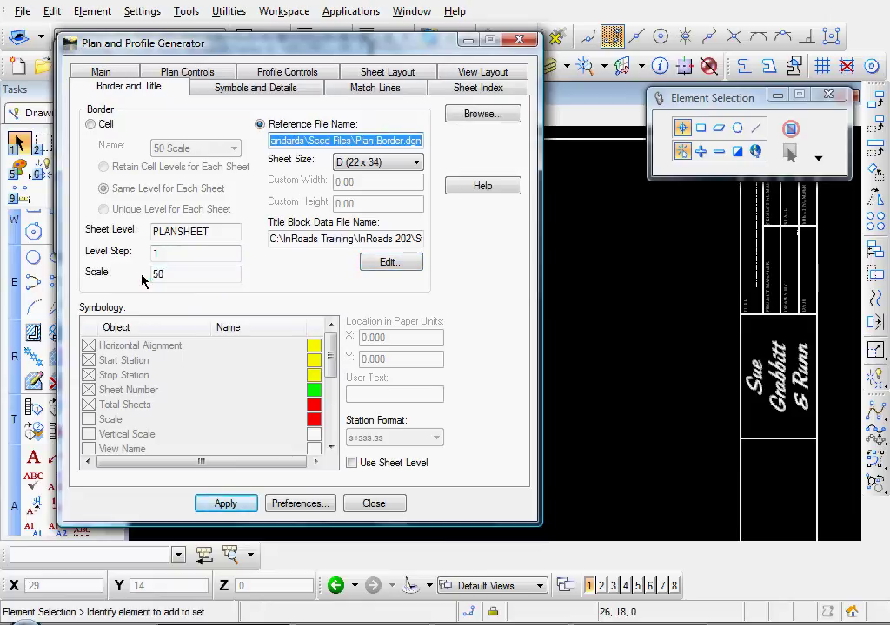
- Check the View Layout scale, then review the border scale 50 and PLANSHEET sheet level
left_click(482, 72)
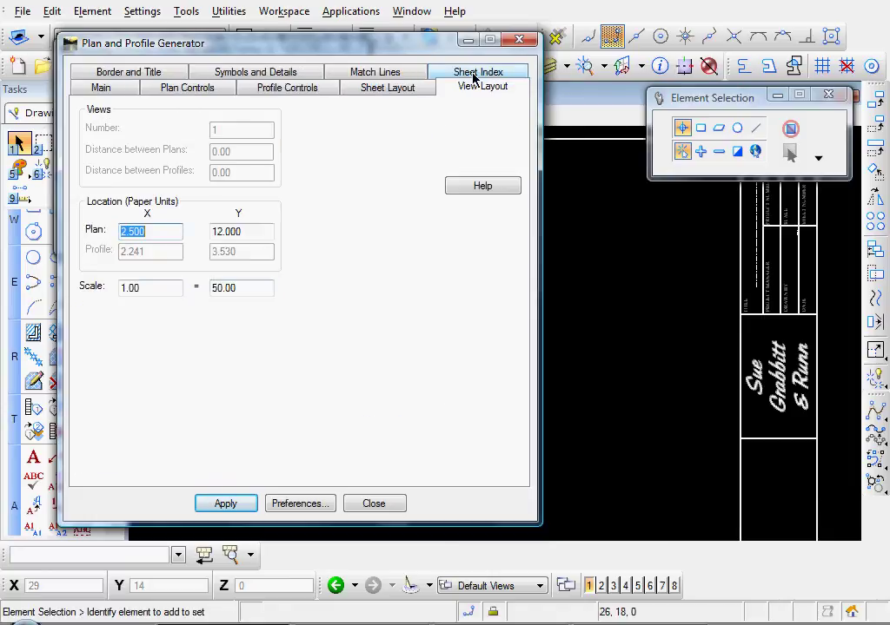
left_click(123, 74)
left_click(184, 276)
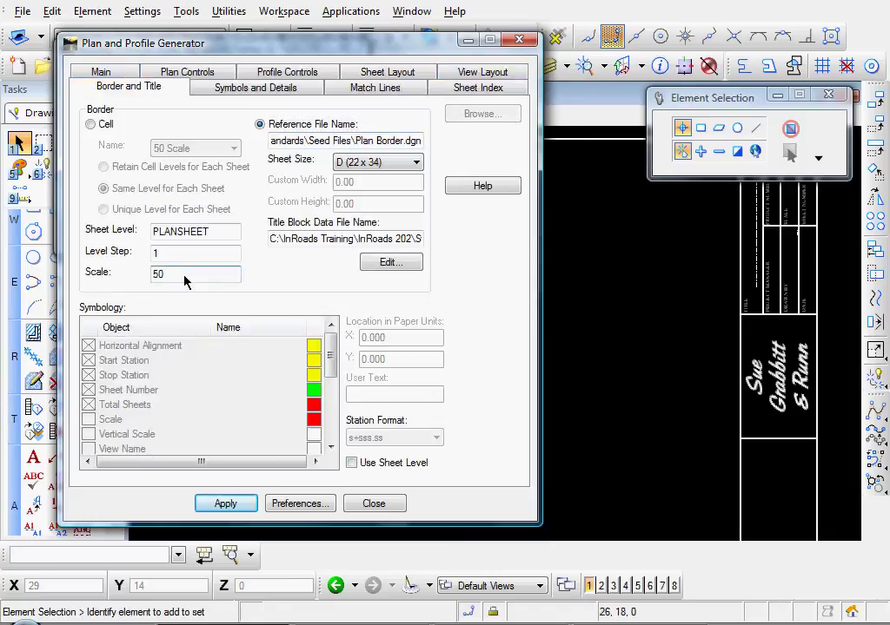
left_click(223, 232)
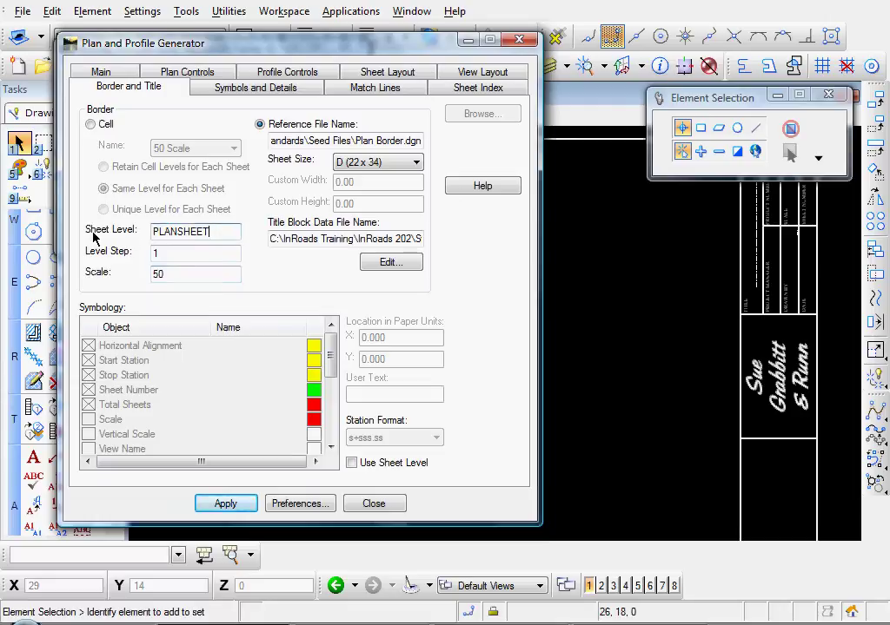
double_click(206, 233)
left_click(178, 235)
- Set the North Arrow Cell Name to NARROW on the Symbols and Details settings
left_click(229, 90)
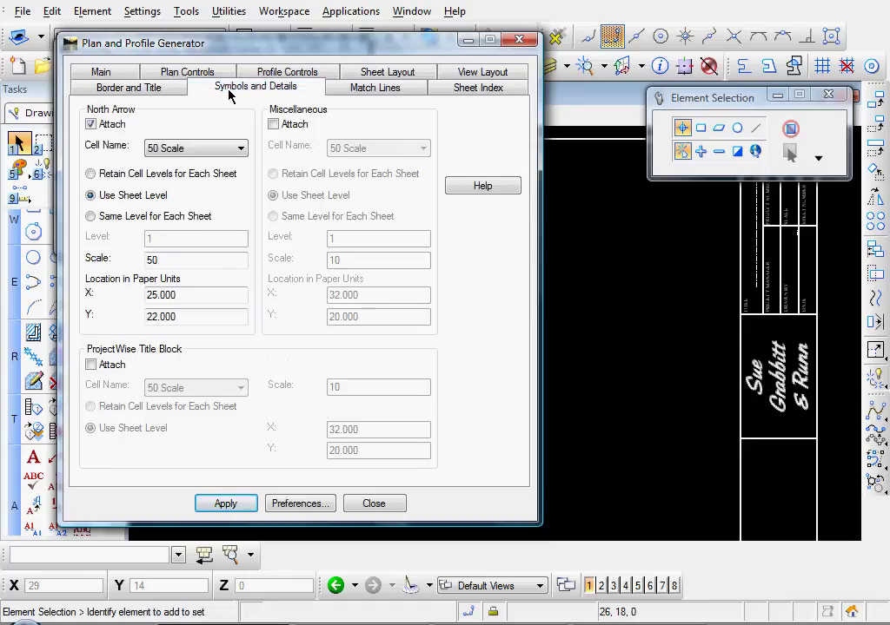
left_click(174, 152)
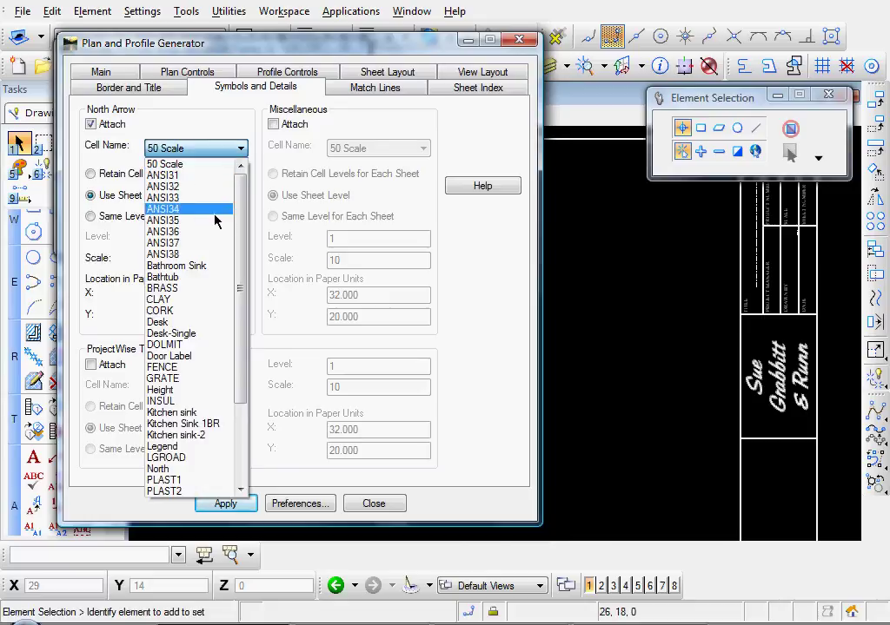
mouse_move(242, 224)
left_mouse_down()
mouse_move(244, 248)
mouse_move(244, 218)
left_mouse_up()
left_click(206, 160)
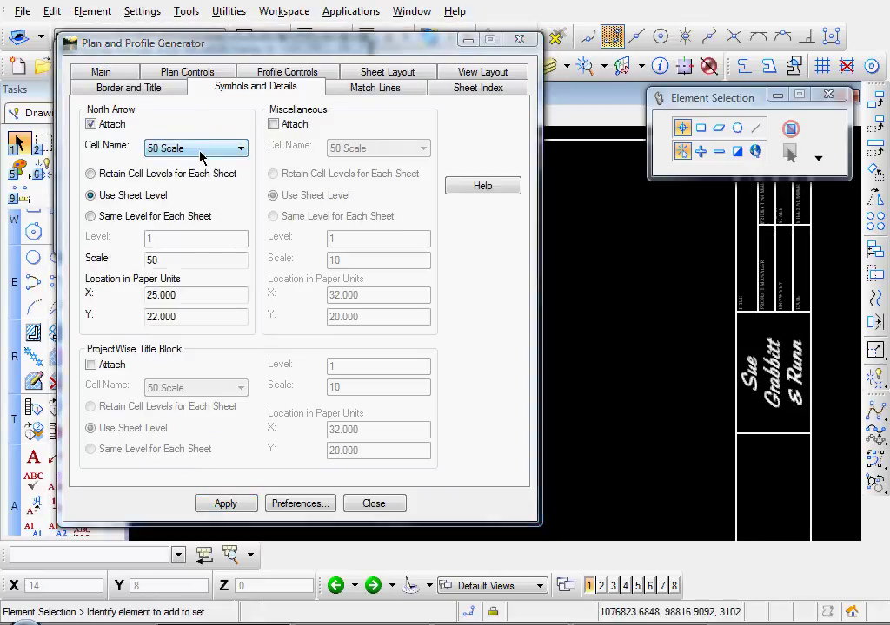
left_click(201, 154)
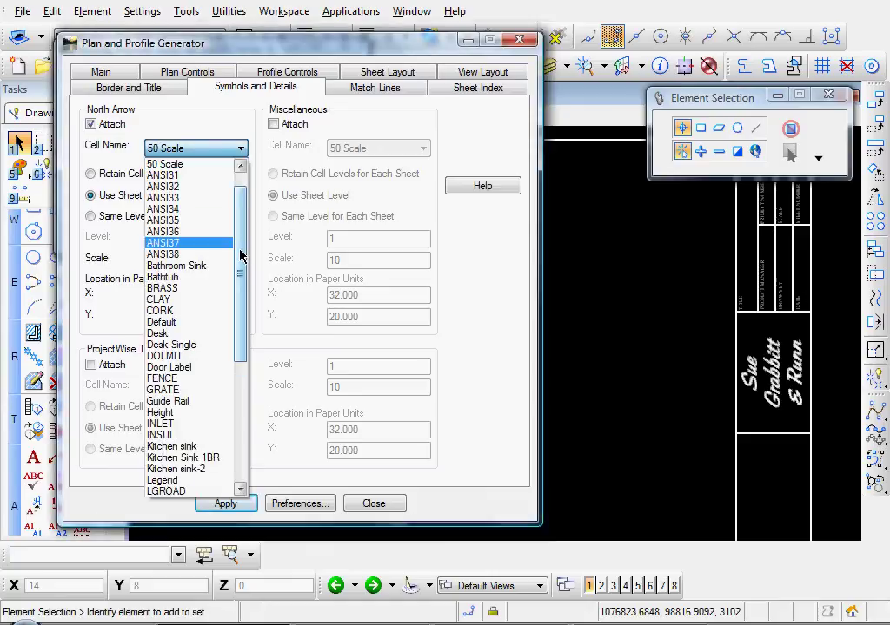
left_click_drag(241, 255, 244, 314)
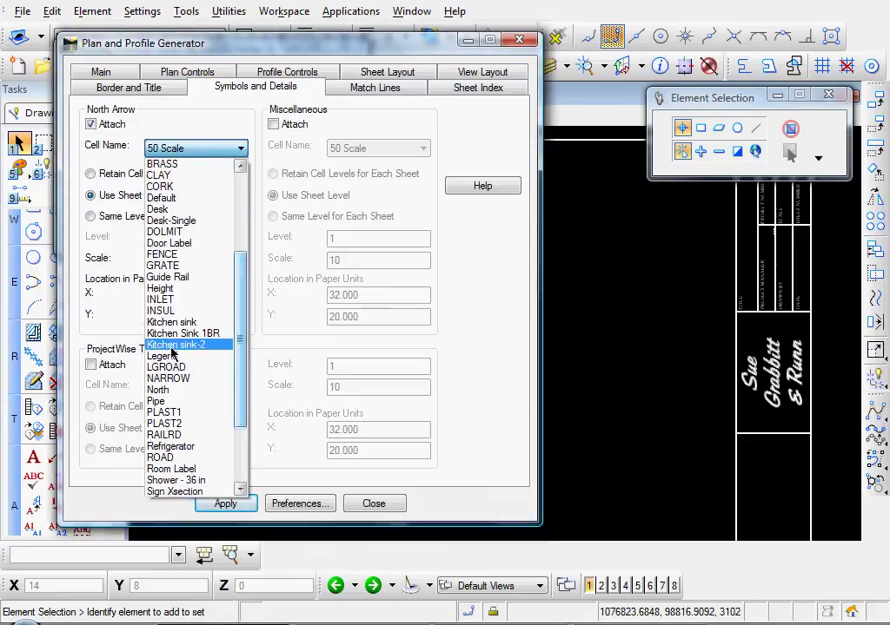
left_click(170, 379)
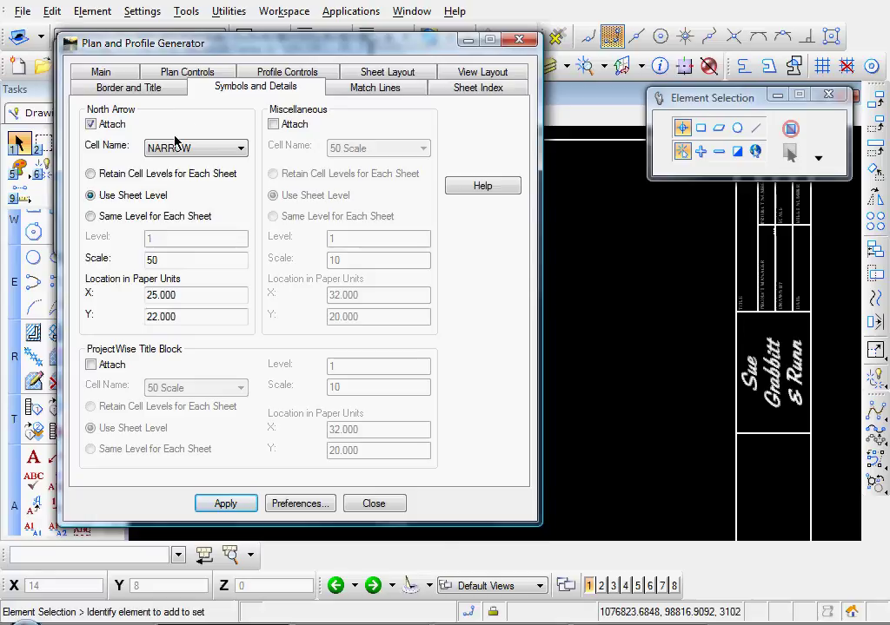
left_click(469, 78)
- Check the Seed Host File path under Sheet Layout, then go back to Symbols and Details
left_click(388, 87)
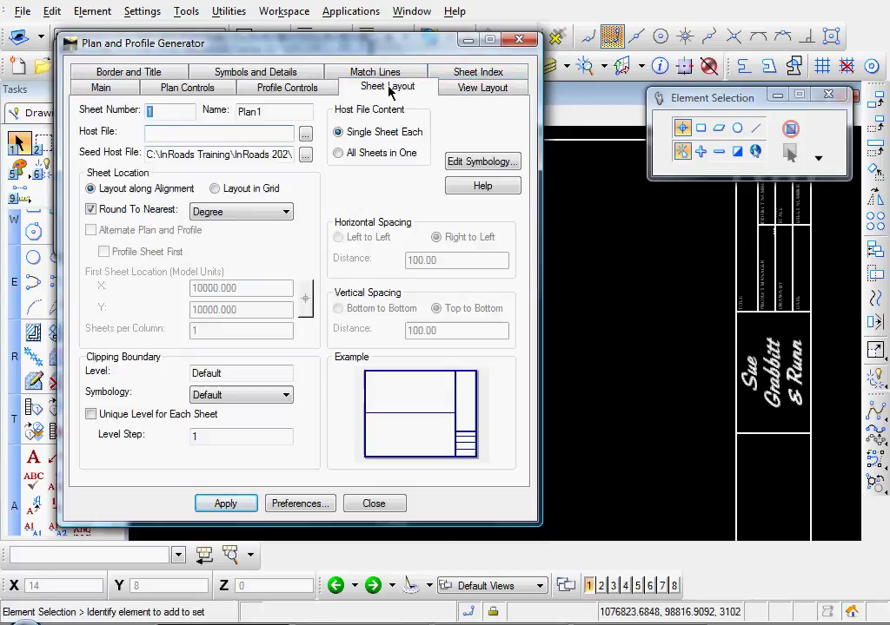
left_click(258, 155)
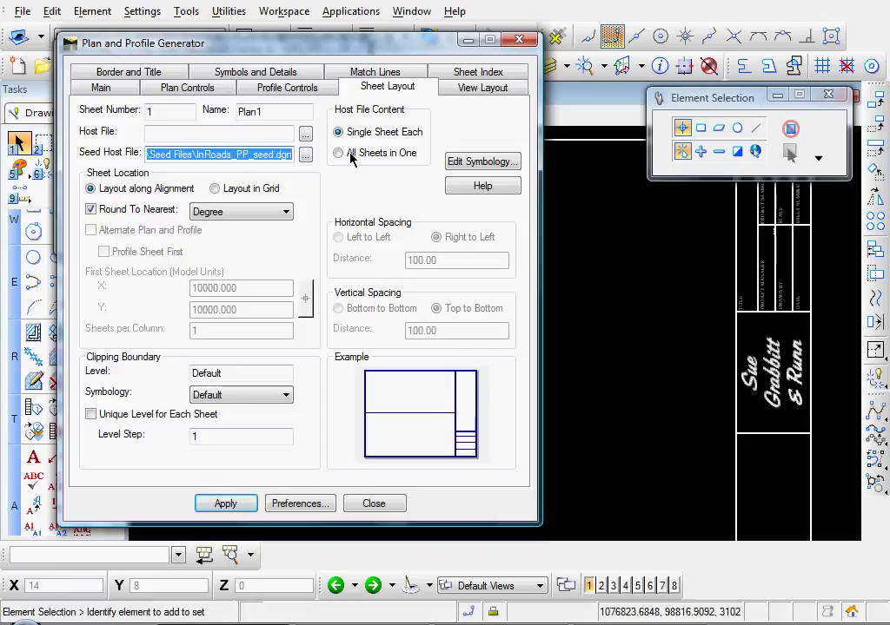
left_click(258, 155)
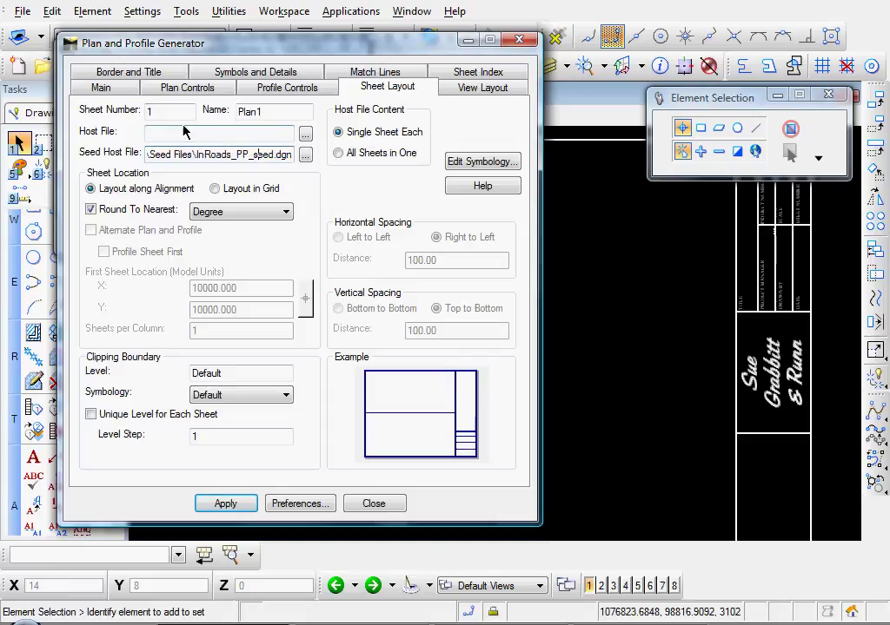
left_click(236, 74)
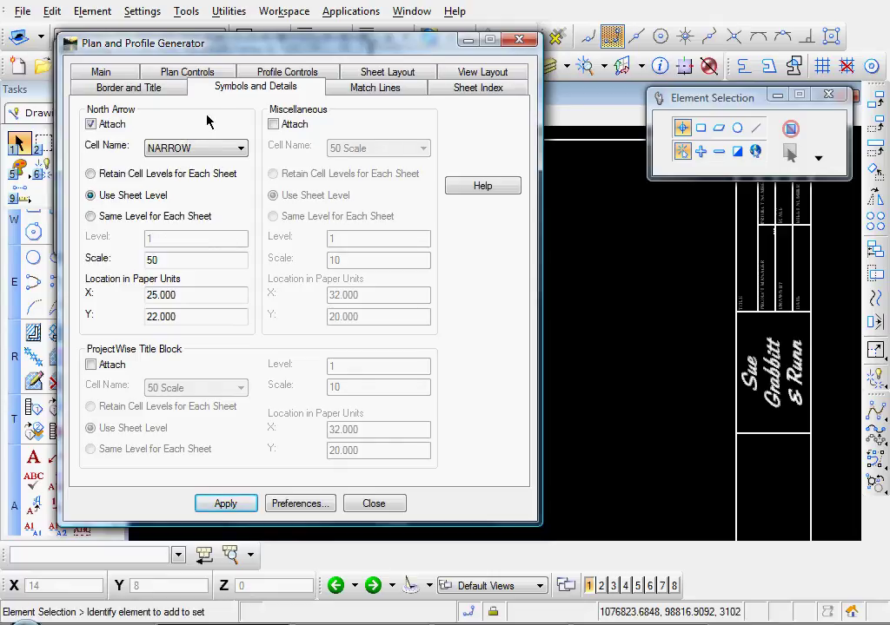
left_click(188, 296)
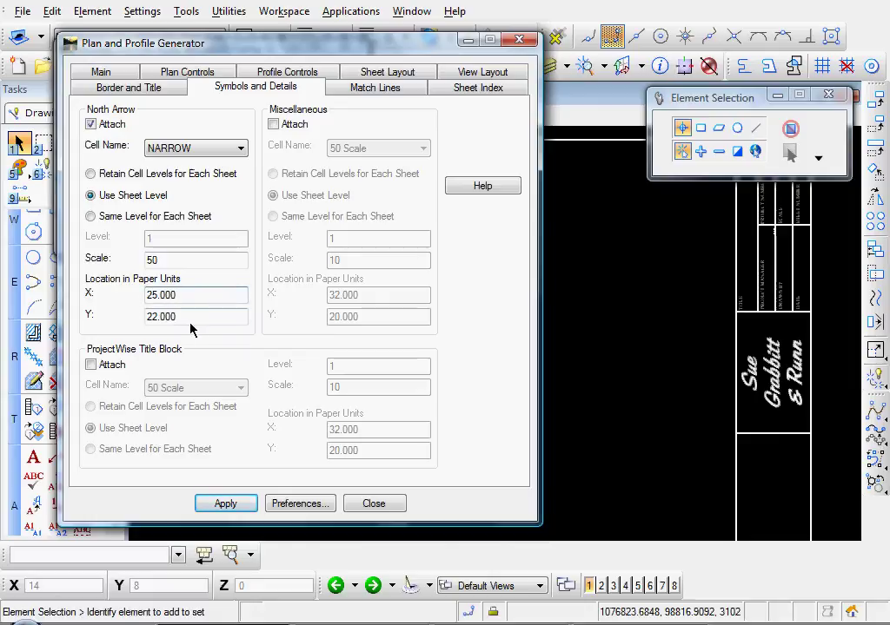
left_click(193, 320)
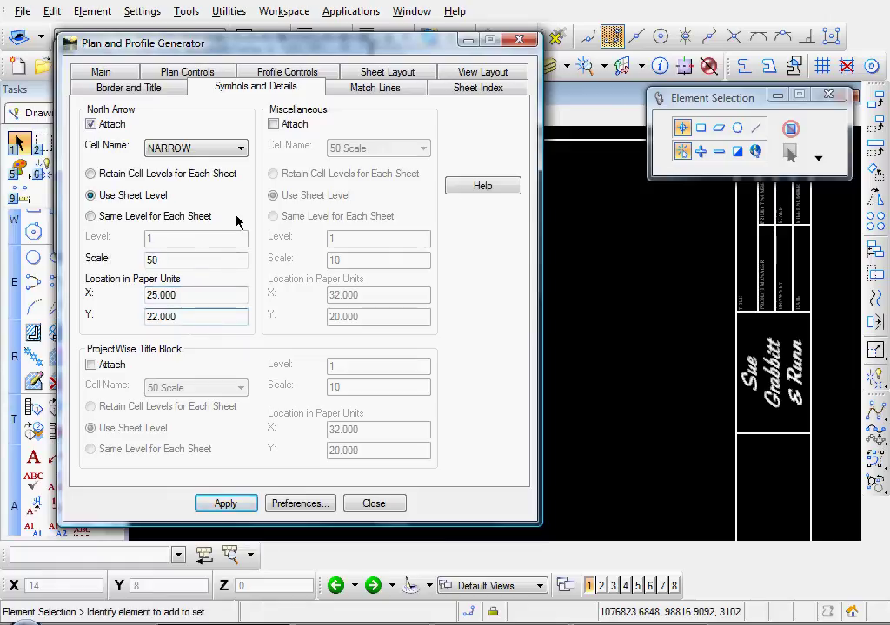
left_click(274, 124)
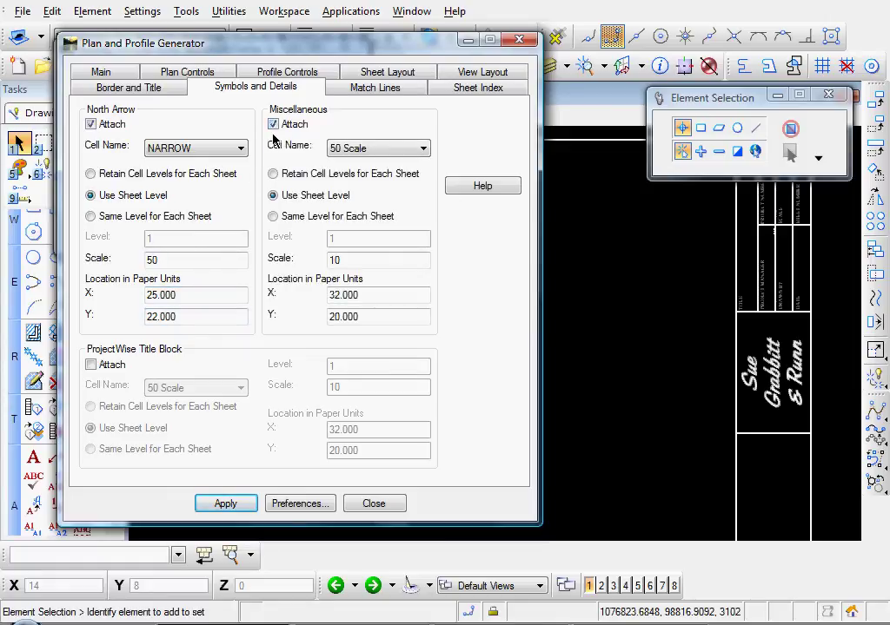
left_click(274, 125)
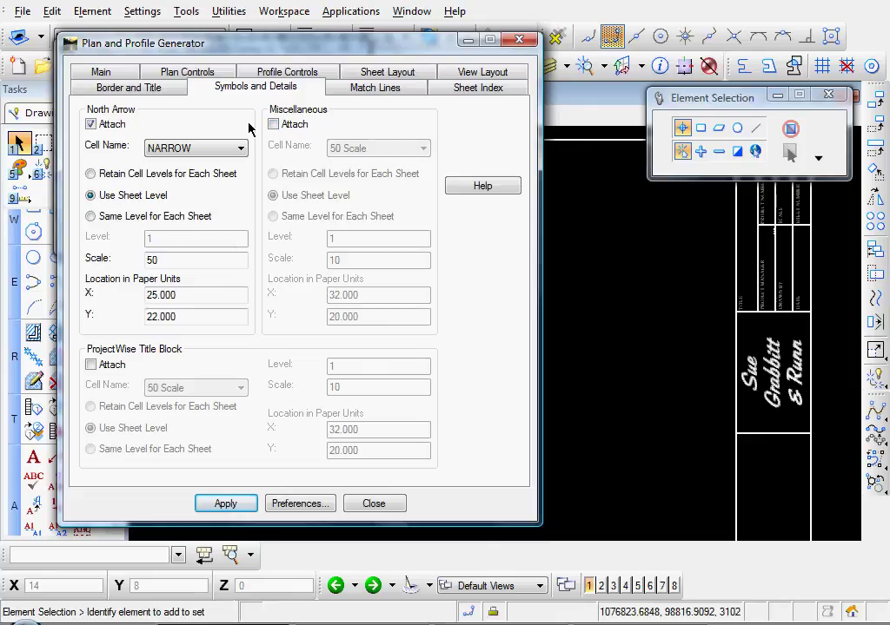
left_click(274, 124)
left_click(273, 125)
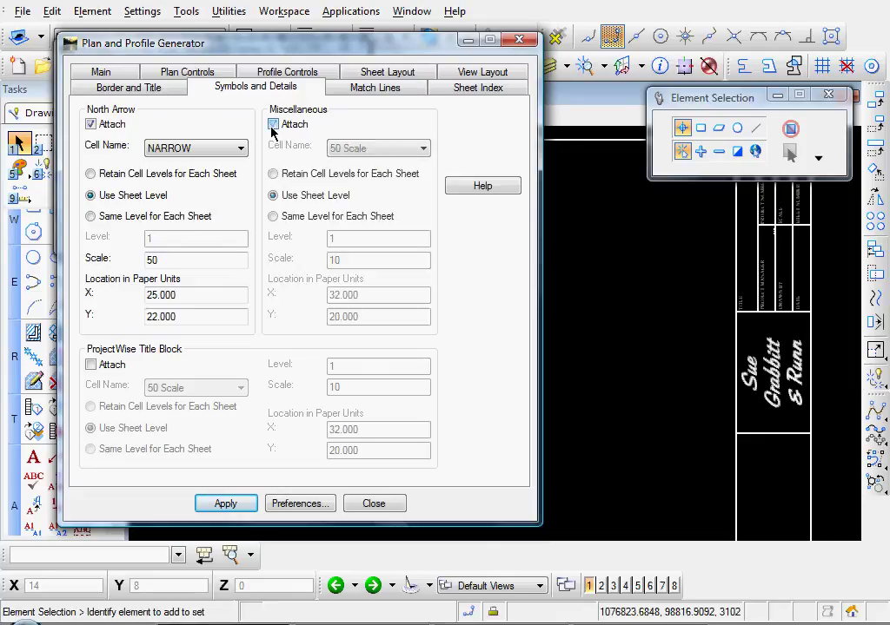